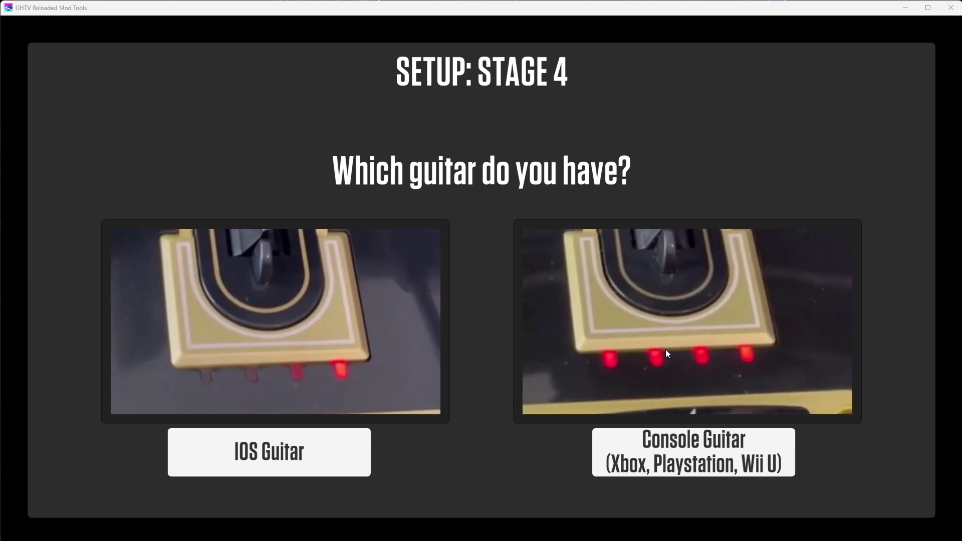
- Choose 'Console Guitar (Xbox, Playstation, Wii U)' on Setup Stage 4
click(652, 434)
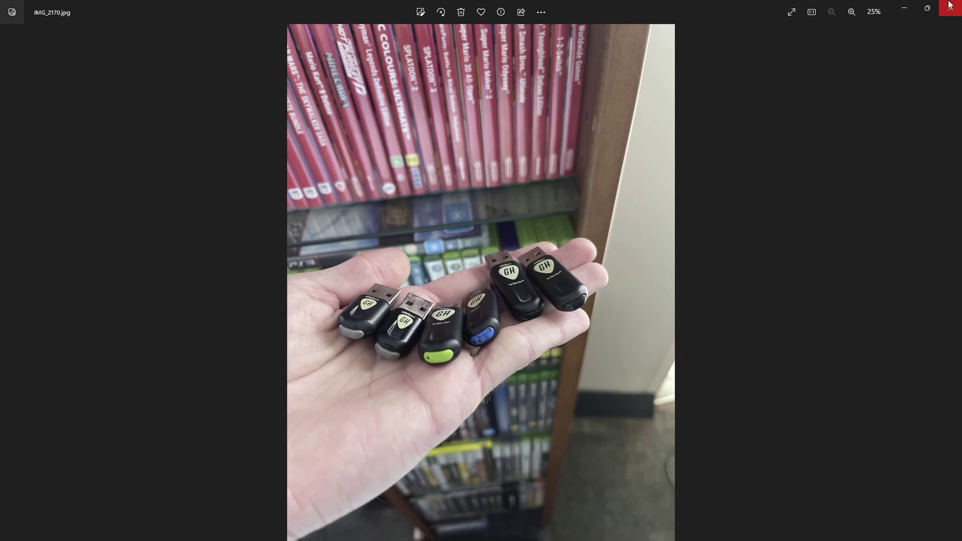
- Close the Photos viewer showing the IMG_2170.jpg dongle photo
click(905, 8)
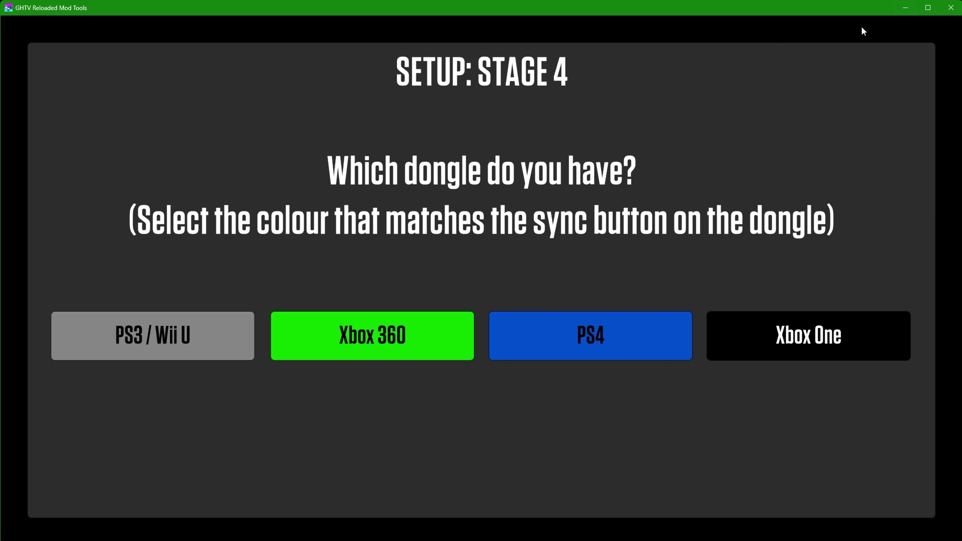
- Minimise GHTV Reloaded Mod Tools and bring the Octave13/GHLPokeMachine GitHub page forward
click(908, 7)
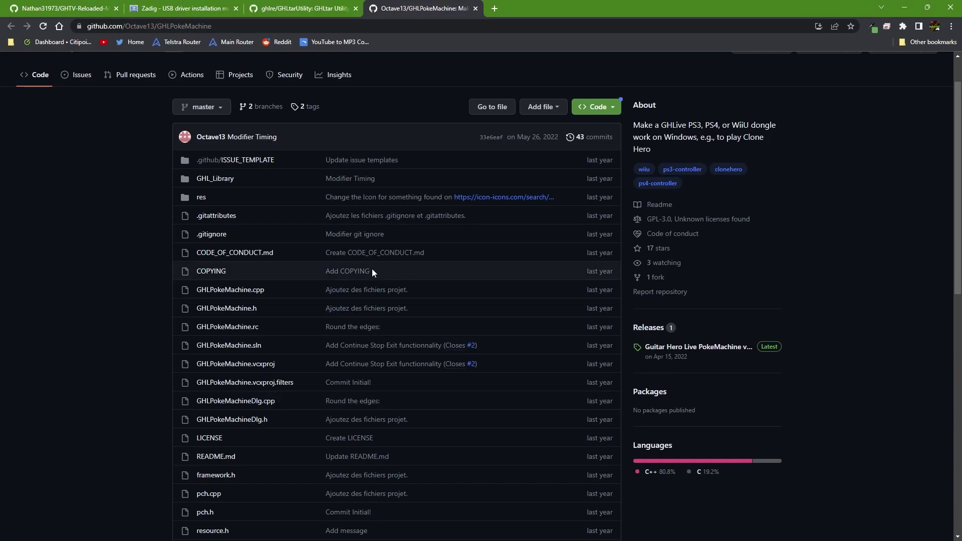
scroll(314, 281, up, 1)
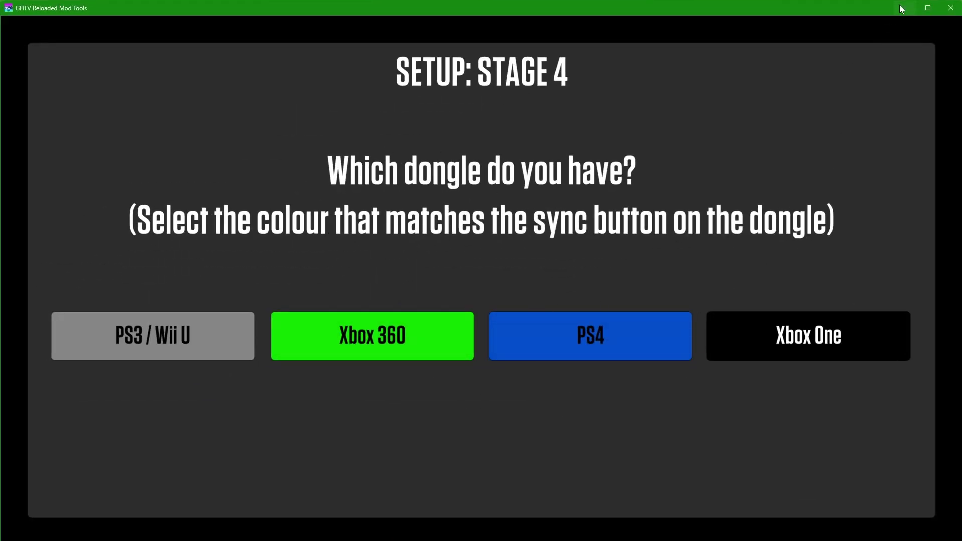
click(958, 8)
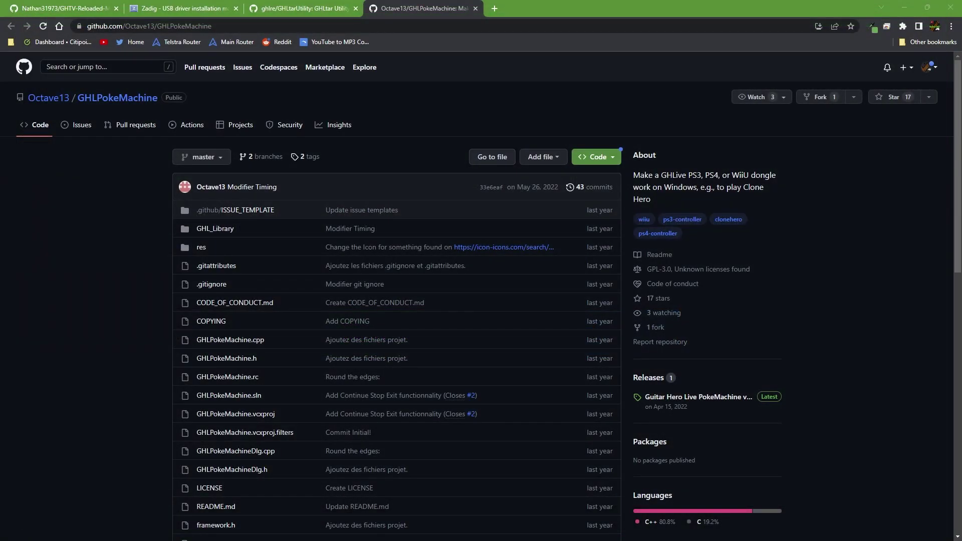
- Switch to Discord and review the #setup-faq list of dongles that work with RPCS3
key(alt+Tab)
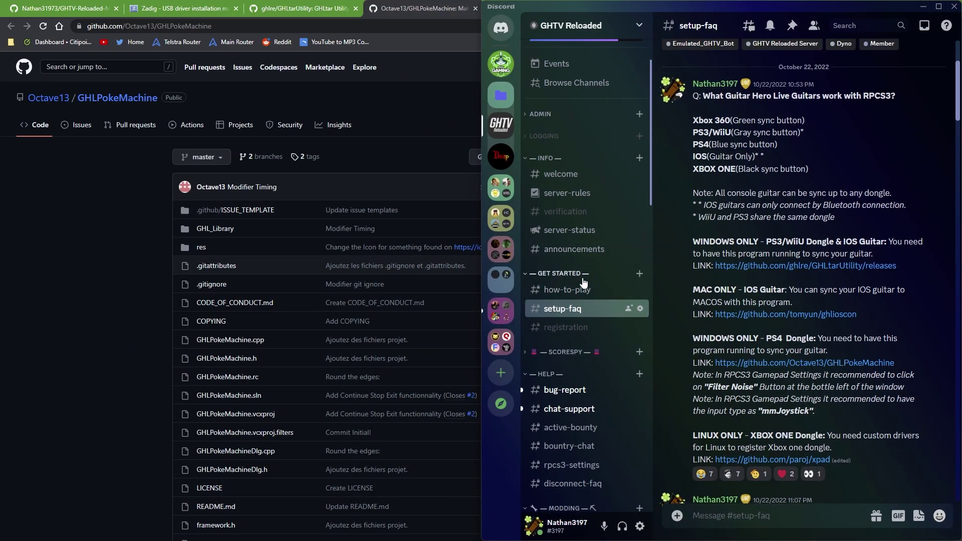
scroll(765, 351, up, 3)
scroll(751, 300, down, 4)
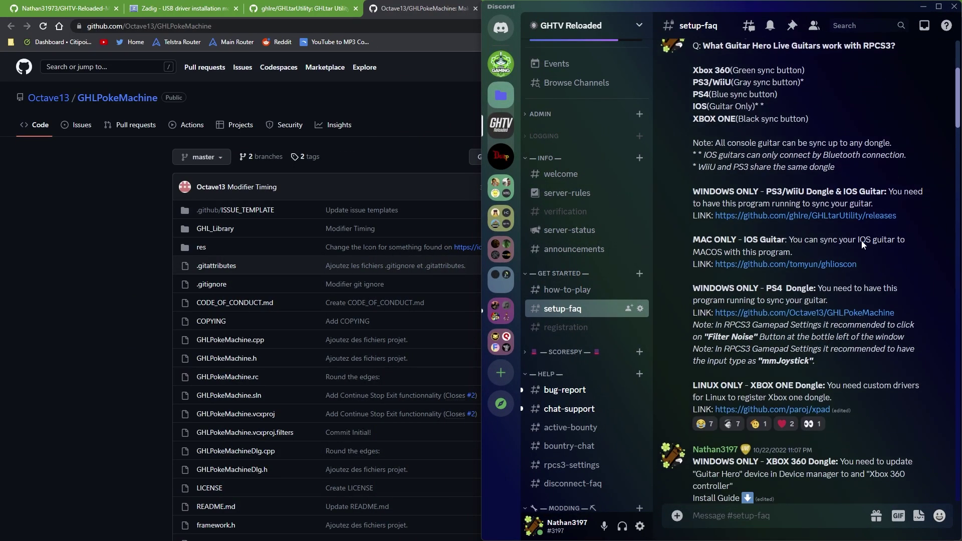
drag(681, 80, 871, 427)
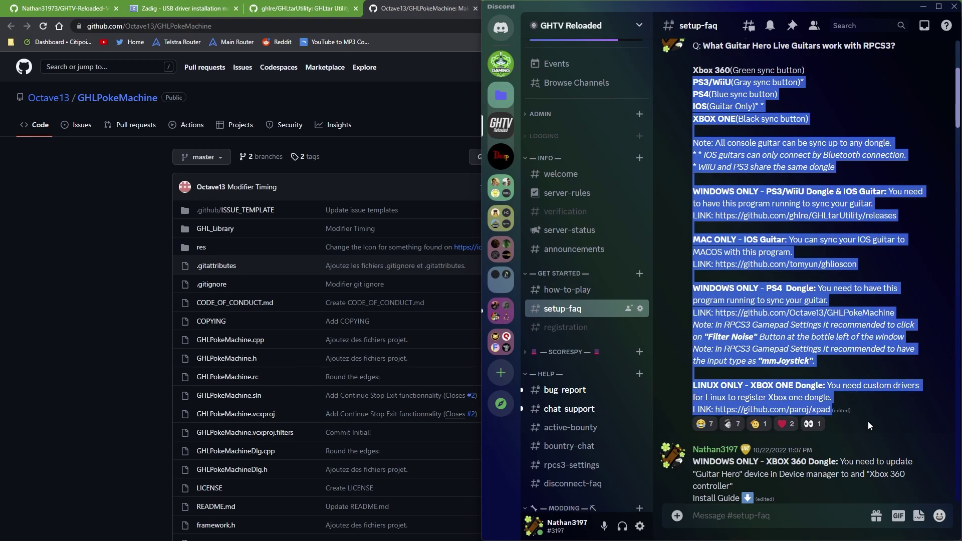
click(772, 248)
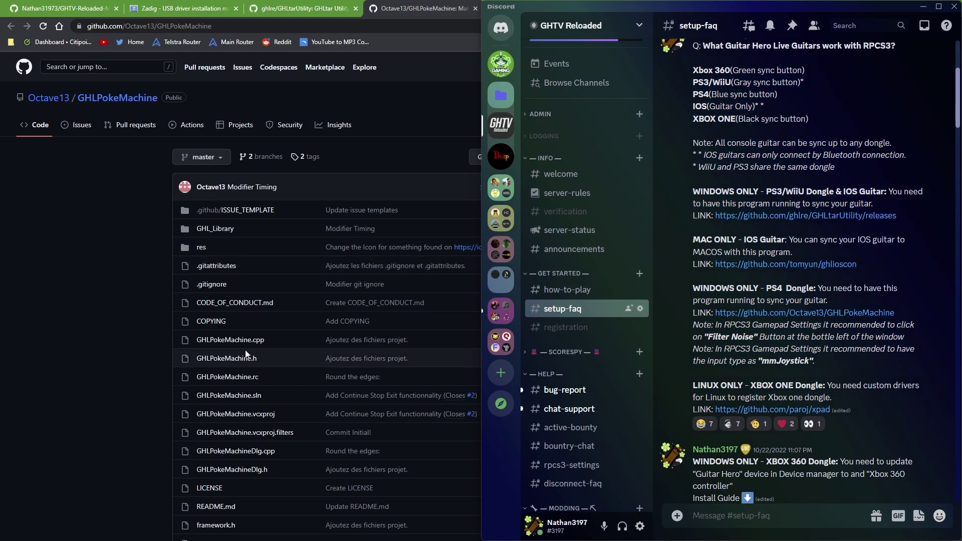
- Hide Discord and read the 'How to use it' steps in the GHLPokeMachine README
click(923, 6)
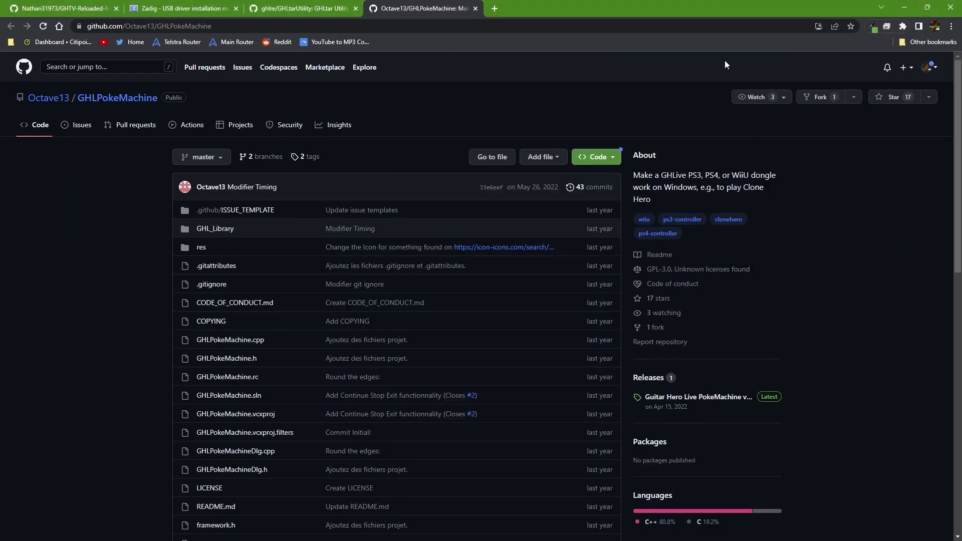
scroll(194, 334, down, 9)
scroll(196, 336, down, 1)
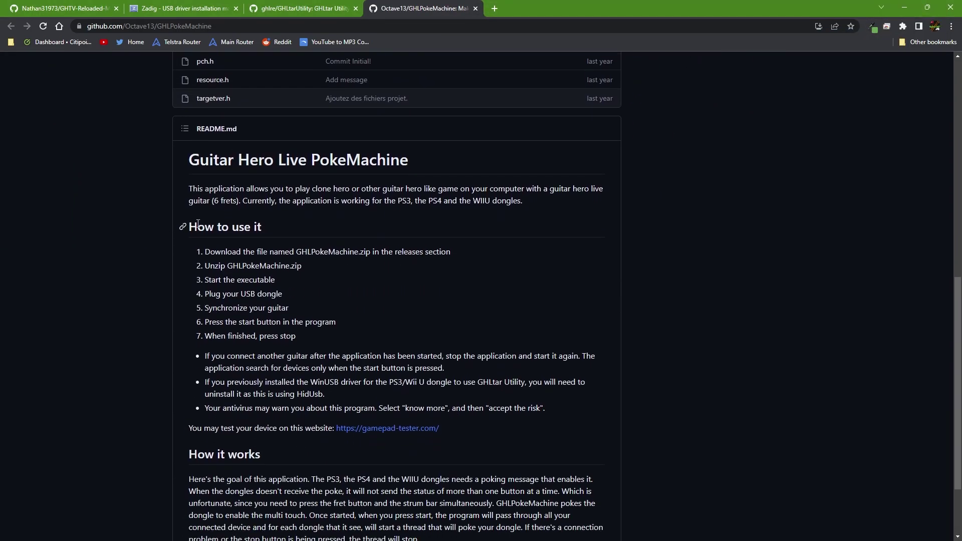
drag(203, 235, 323, 357)
click(349, 384)
scroll(278, 365, up, 7)
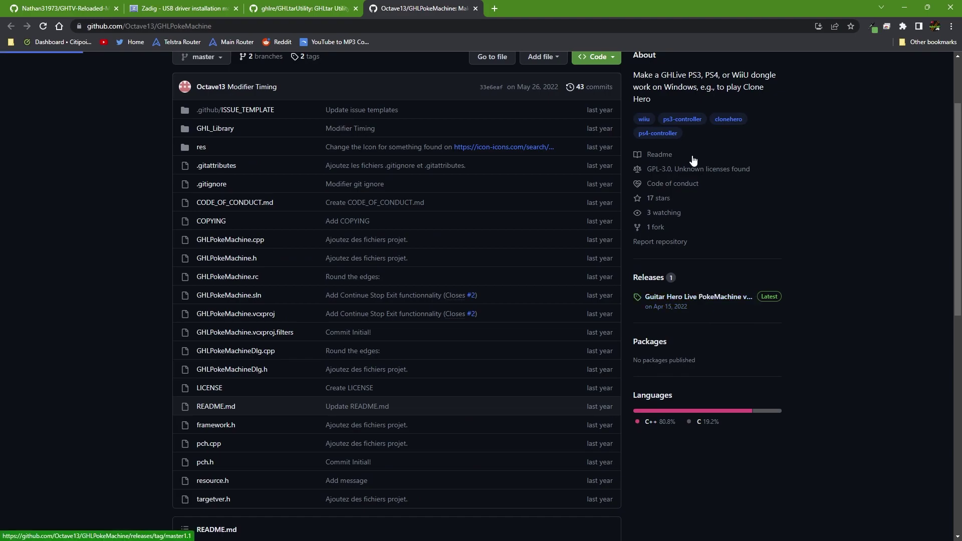
- Open the latest GHLPokeMachine release's Assets, then check the Zadig download page
click(697, 297)
scroll(365, 218, down, 5)
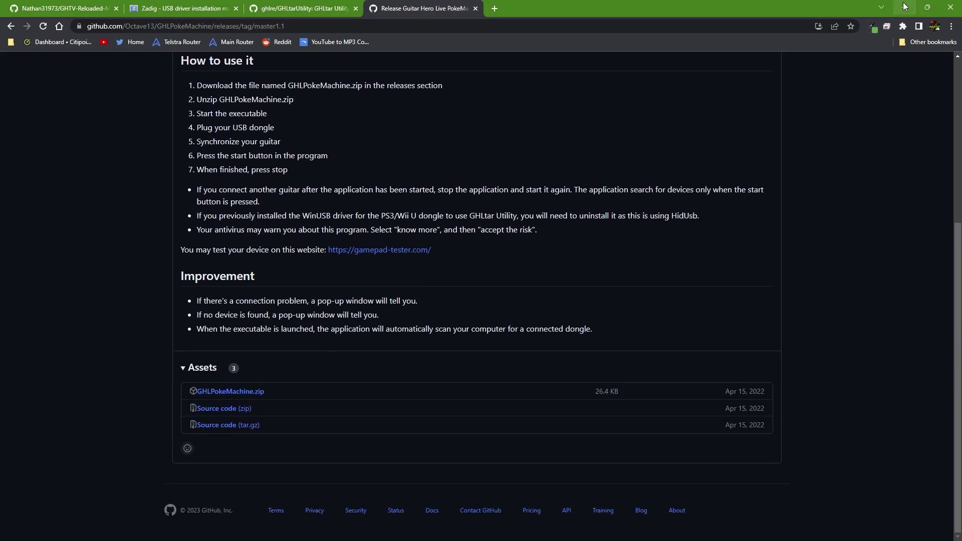
click(161, 9)
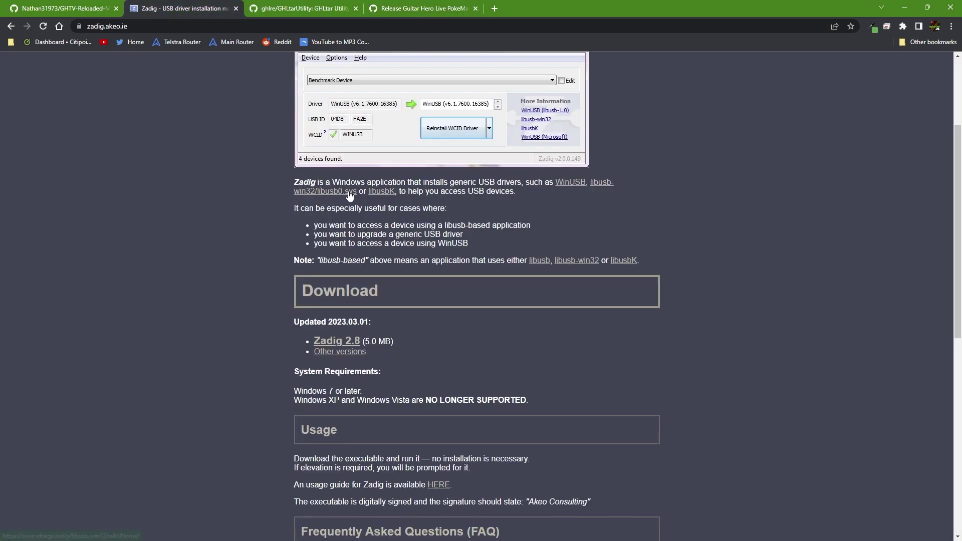
scroll(349, 195, up, 3)
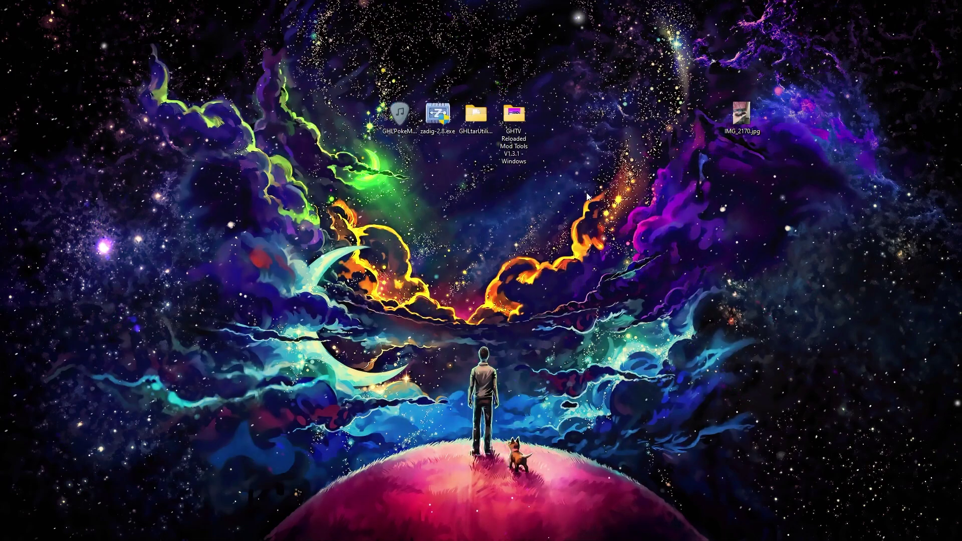
- Launch zadig-2.8.exe, enable List All Devices, and select the Guitar Hero device
click(439, 122)
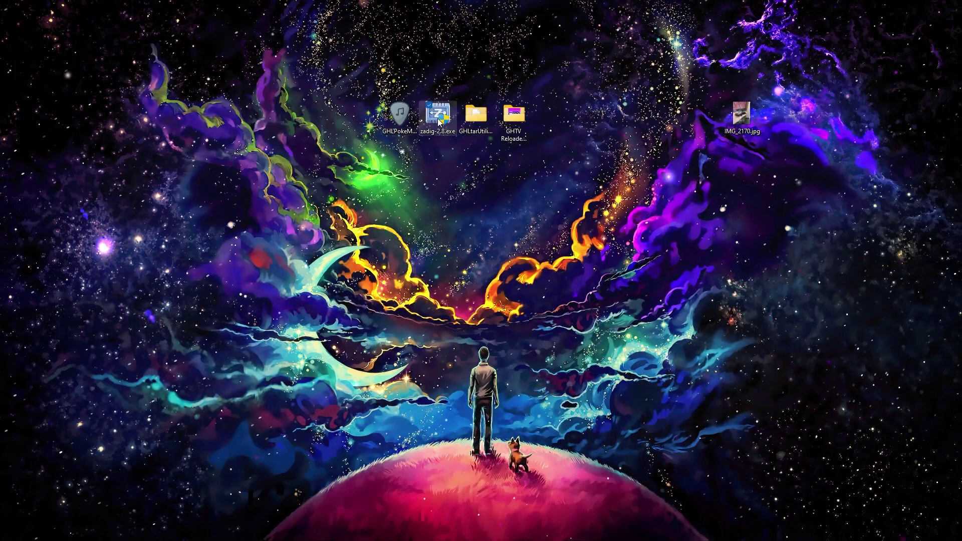
double_click(439, 121)
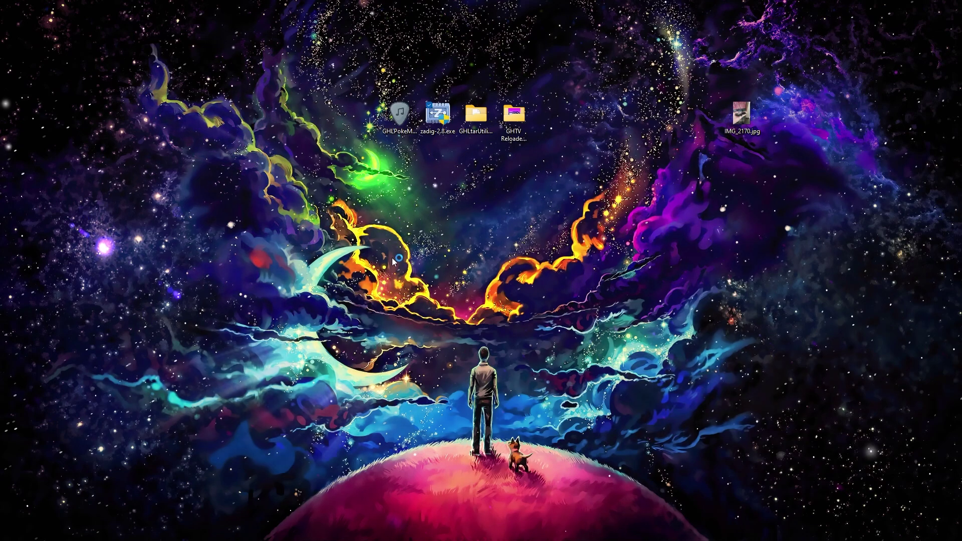
drag(93, 223, 349, 169)
click(324, 181)
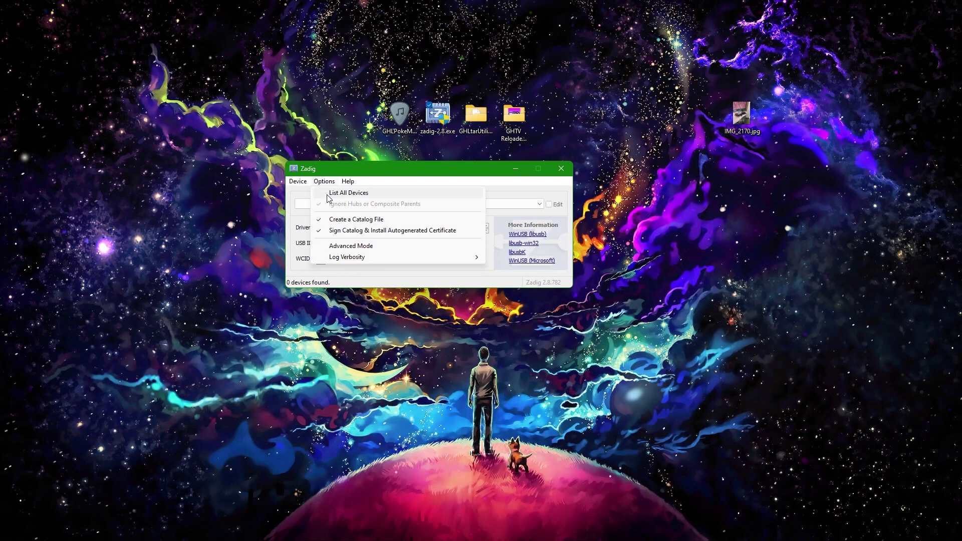
click(327, 194)
click(327, 204)
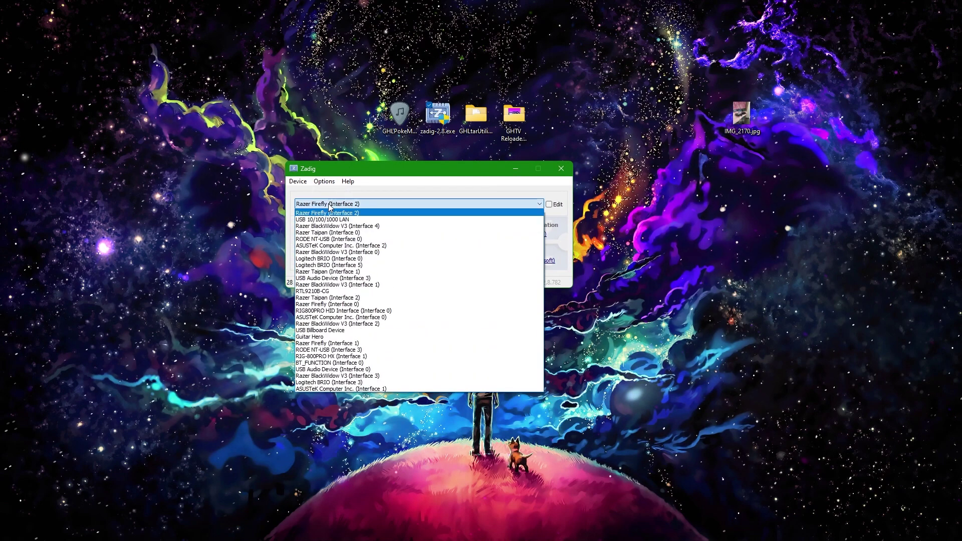
click(325, 336)
- Confirm the Guitar Hero device's current driver is HidUsb
drag(318, 228, 389, 239)
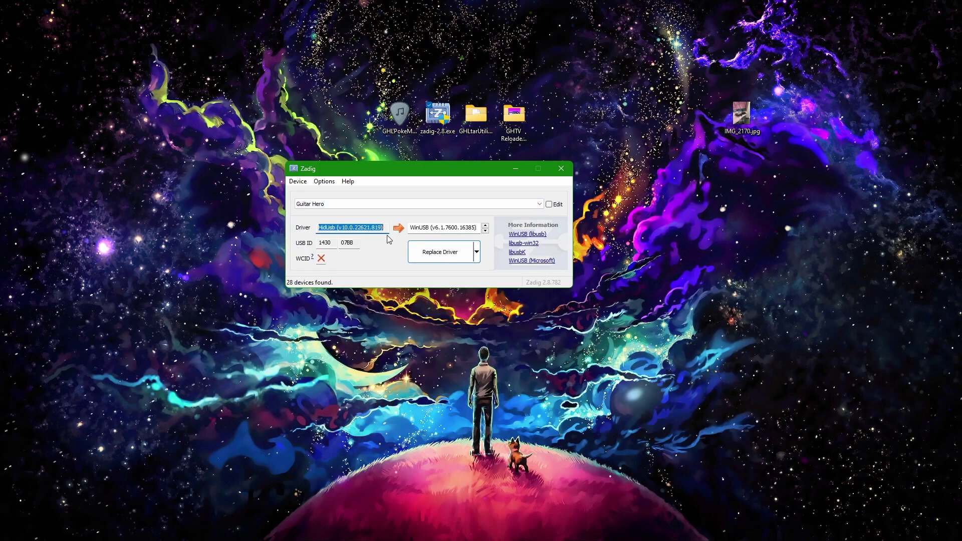
double_click(332, 226)
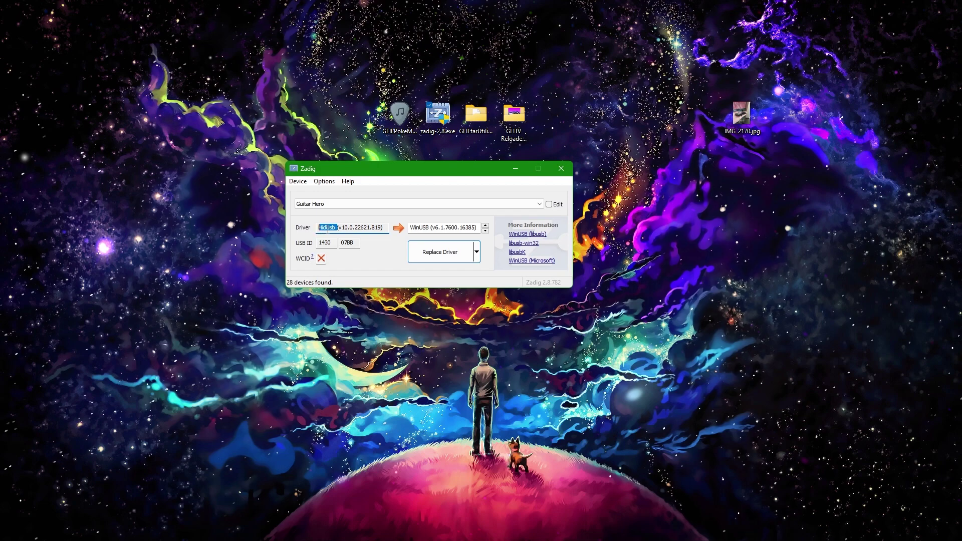
click(327, 230)
drag(339, 227, 385, 227)
click(385, 227)
drag(342, 228, 319, 227)
- Close Zadig and scroll Device Manager to the HID devices
click(560, 170)
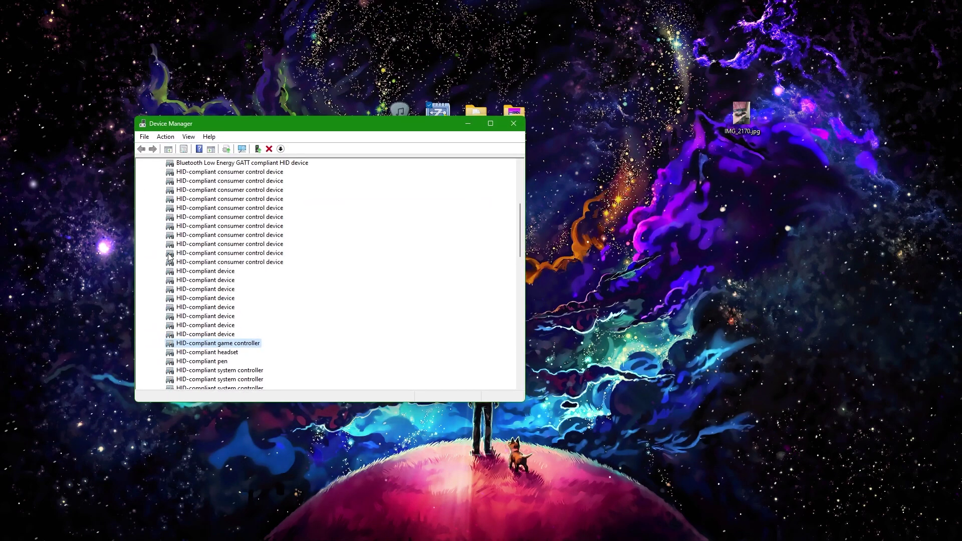
scroll(212, 246, up, 5)
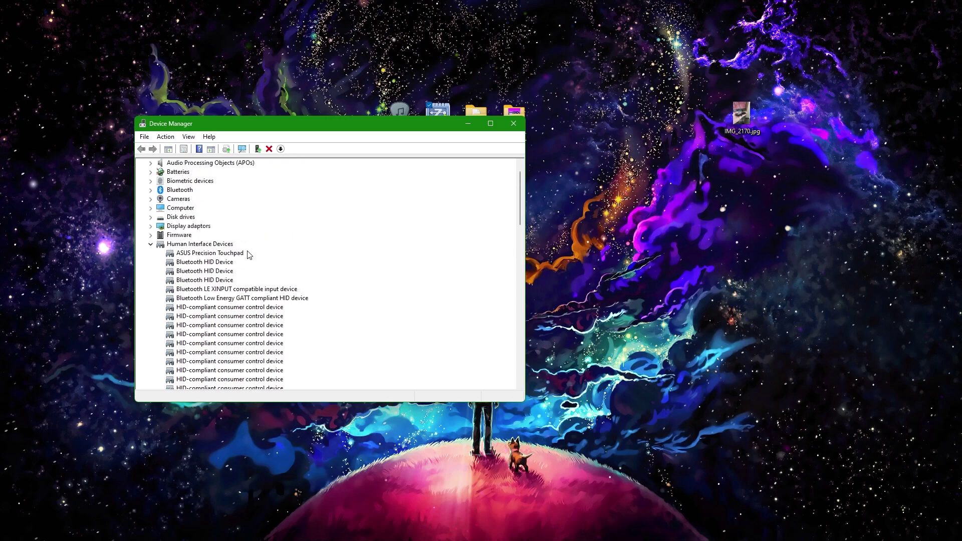
scroll(231, 253, down, 8)
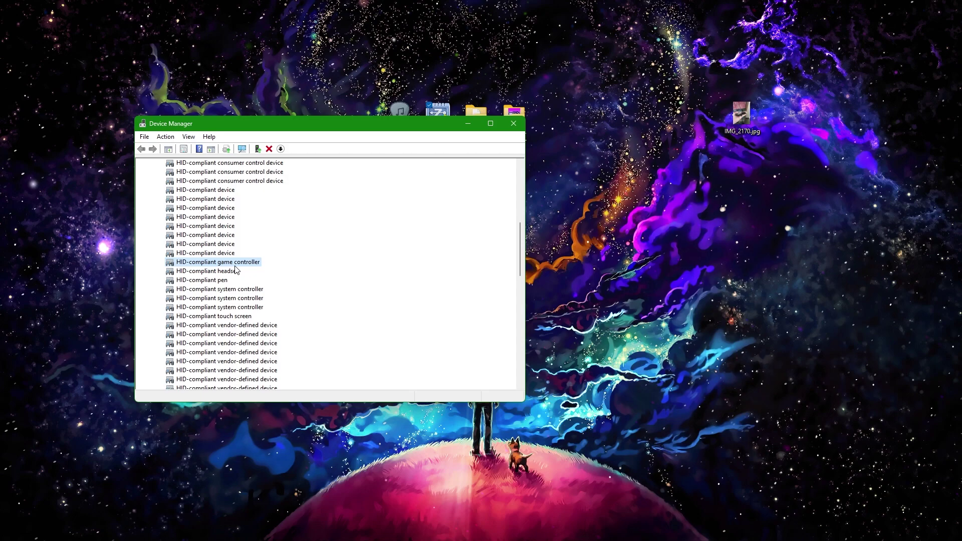
scroll(253, 320, down, 15)
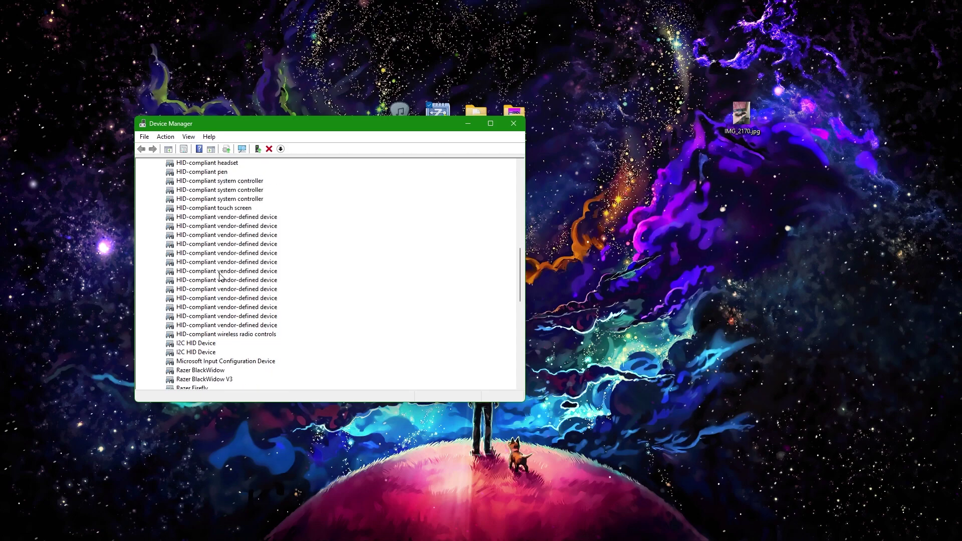
scroll(253, 328, up, 10)
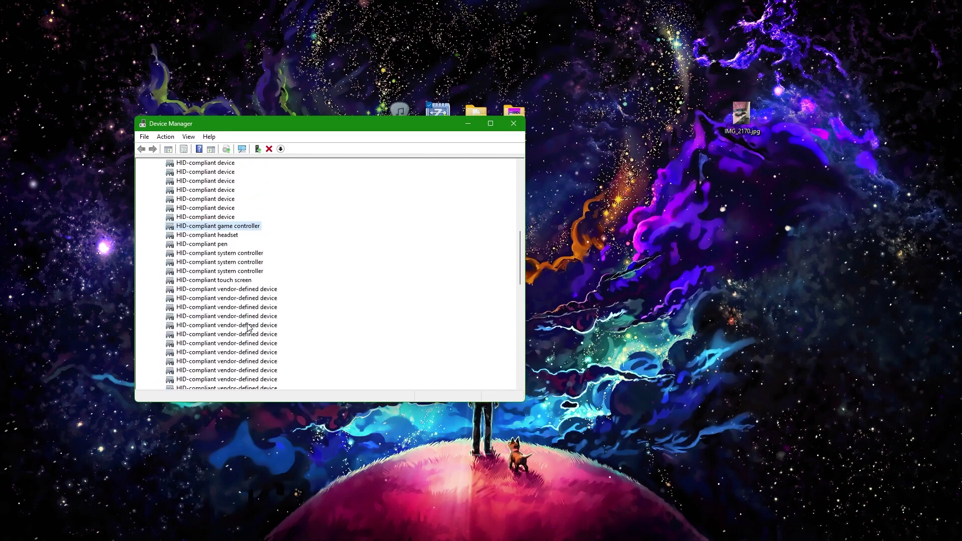
- Check the HID-compliant game controller's options and dismiss them without uninstalling
right_click(233, 254)
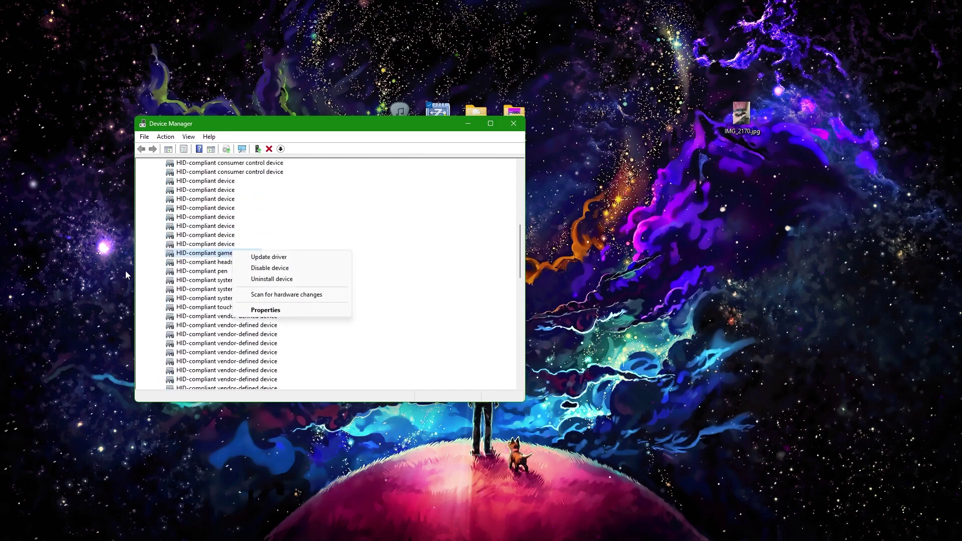
click(190, 245)
drag(368, 117, 474, 138)
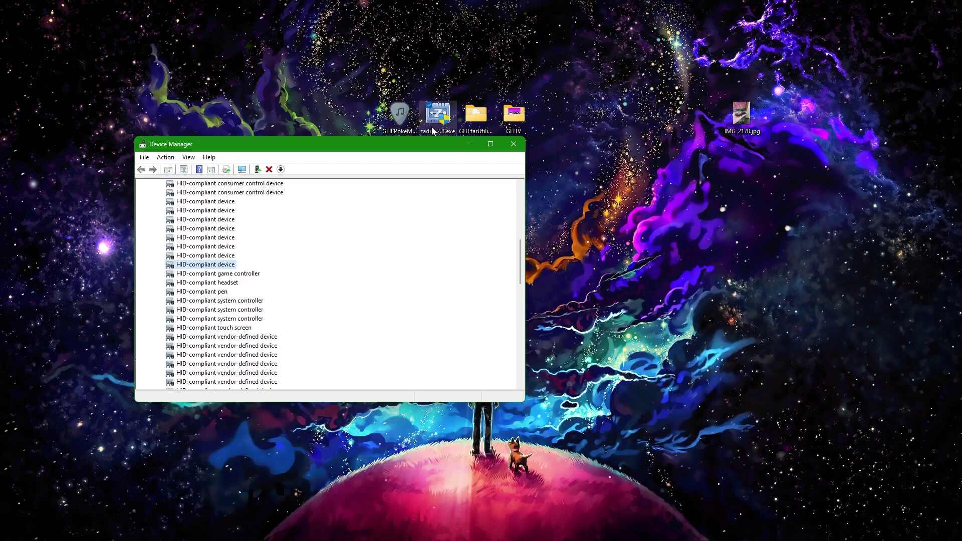
right_click(195, 274)
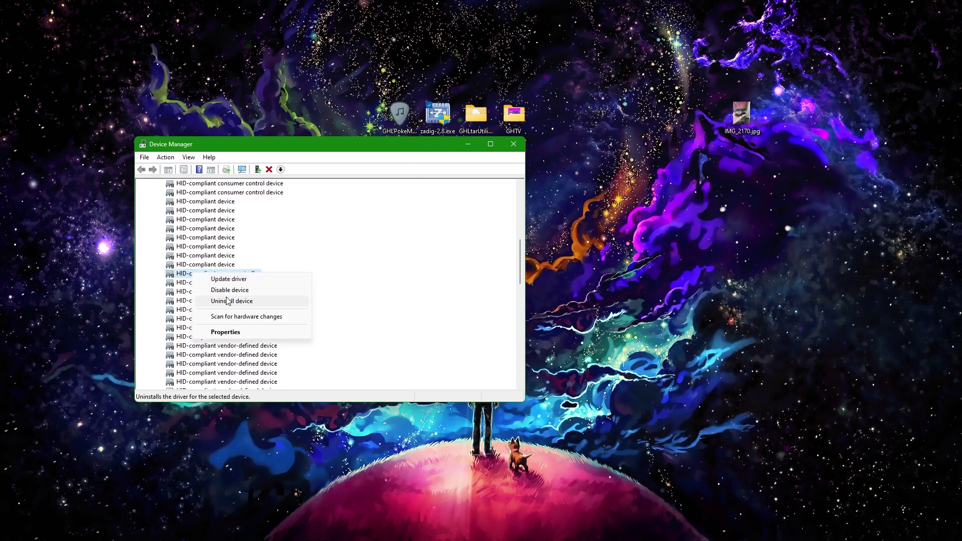
click(380, 312)
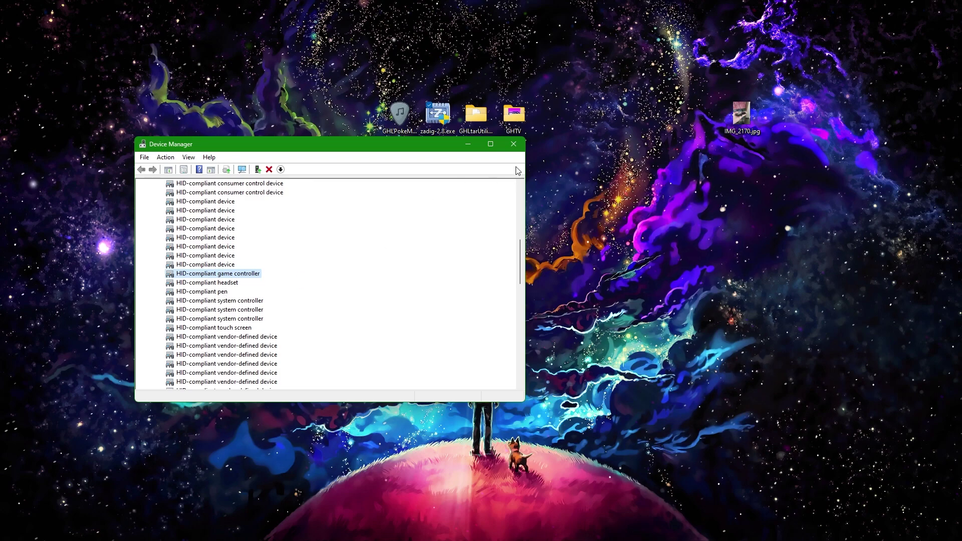
- Close Device Manager, launch GHLPokeMachine, and park its window in the top-left corner
click(514, 144)
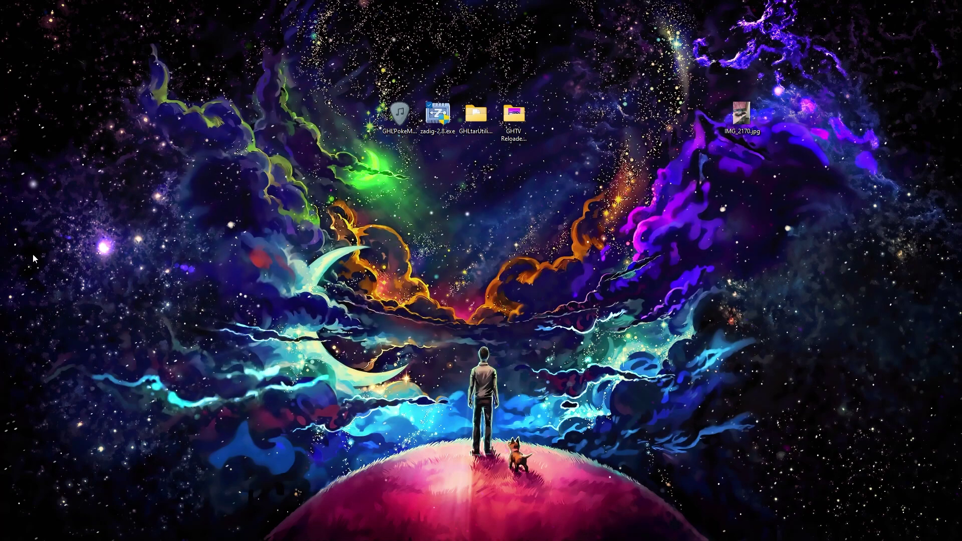
drag(400, 114, 360, 114)
drag(303, 82, 351, 127)
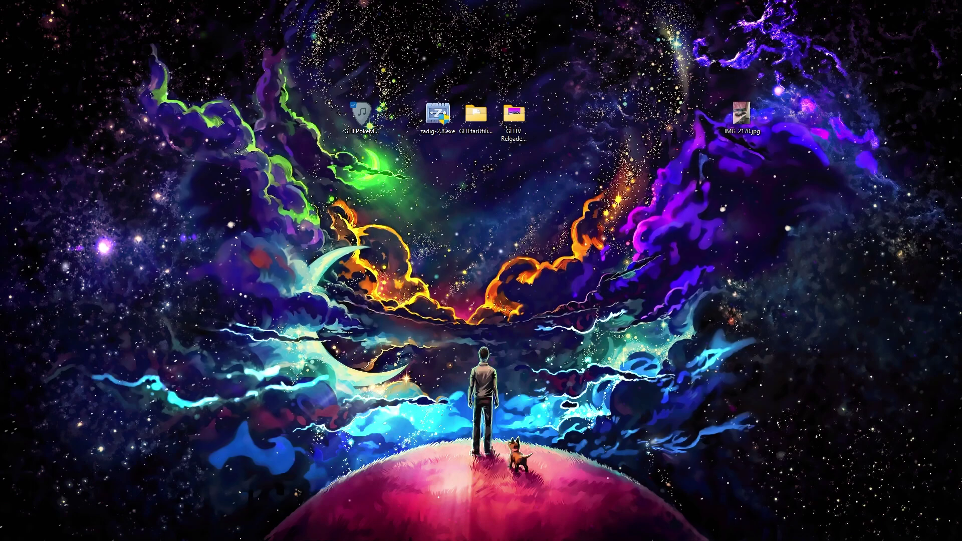
key(Return)
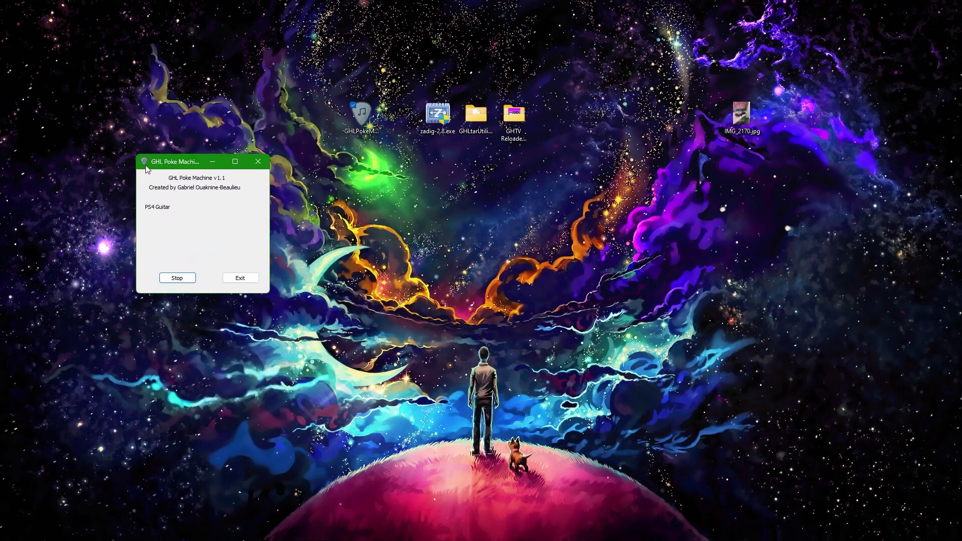
drag(171, 163, 108, 97)
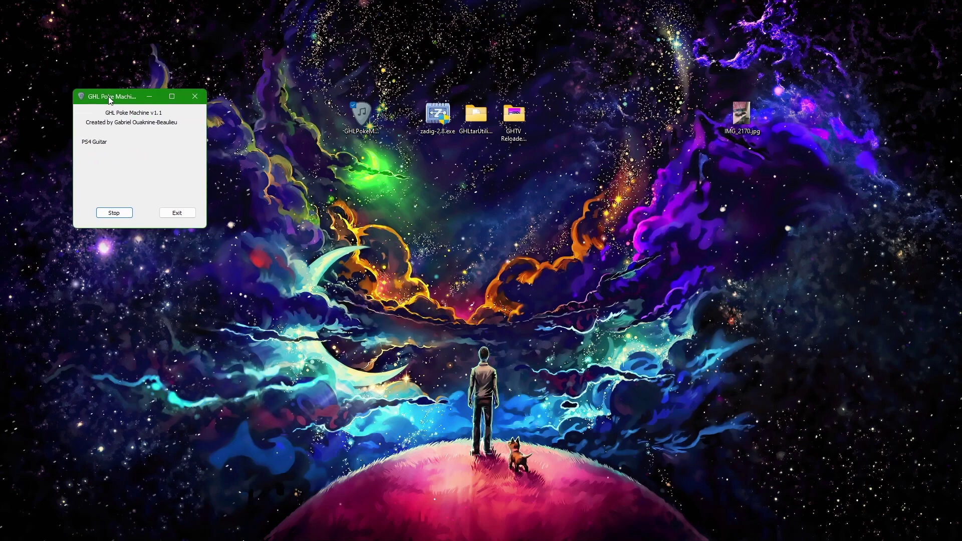
drag(109, 100, 85, 61)
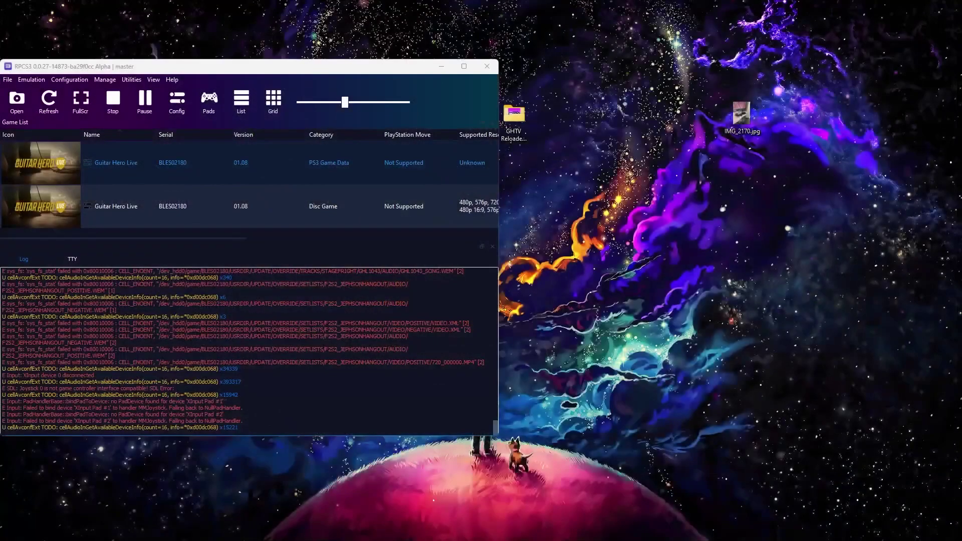
- Open RPCS3's Pads settings, select Joystick #1 as the device, and move the window left
click(188, 128)
click(208, 98)
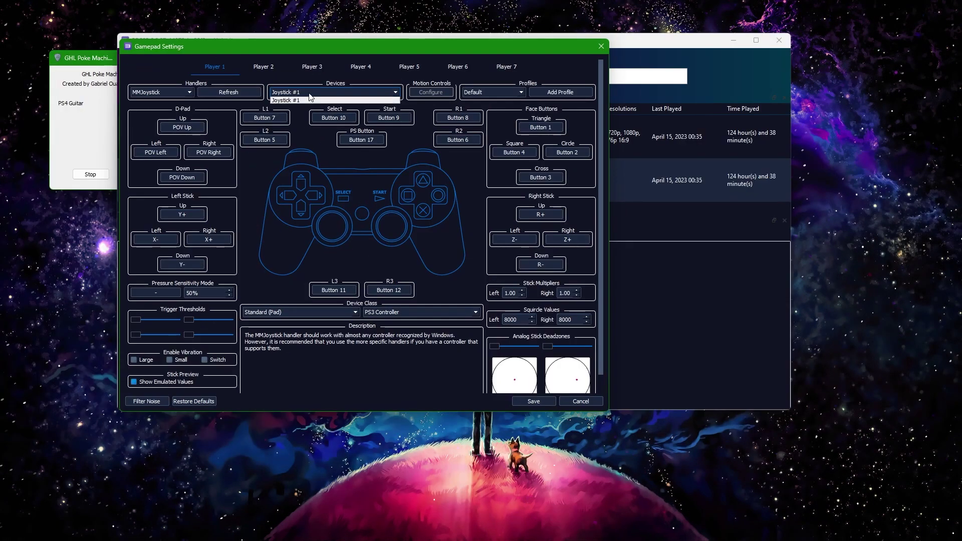
click(313, 93)
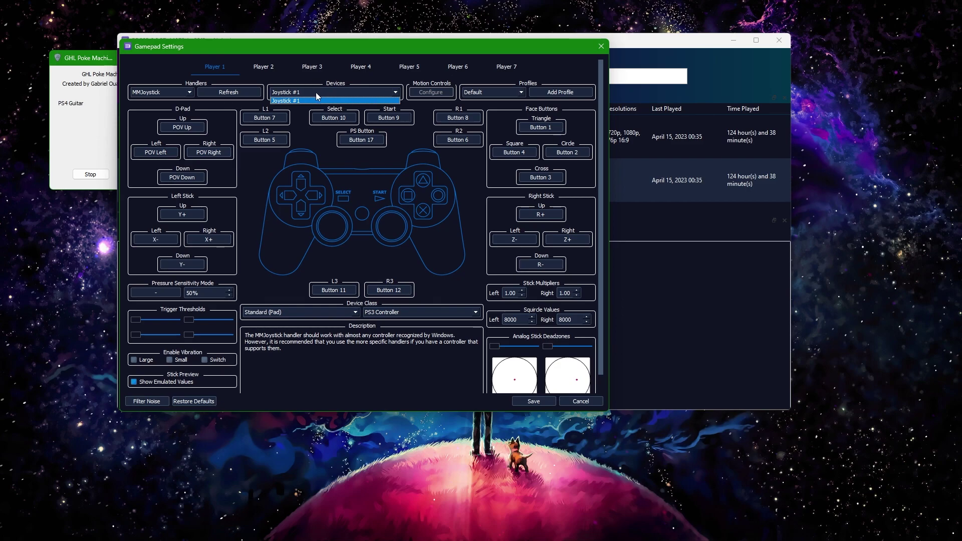
click(316, 93)
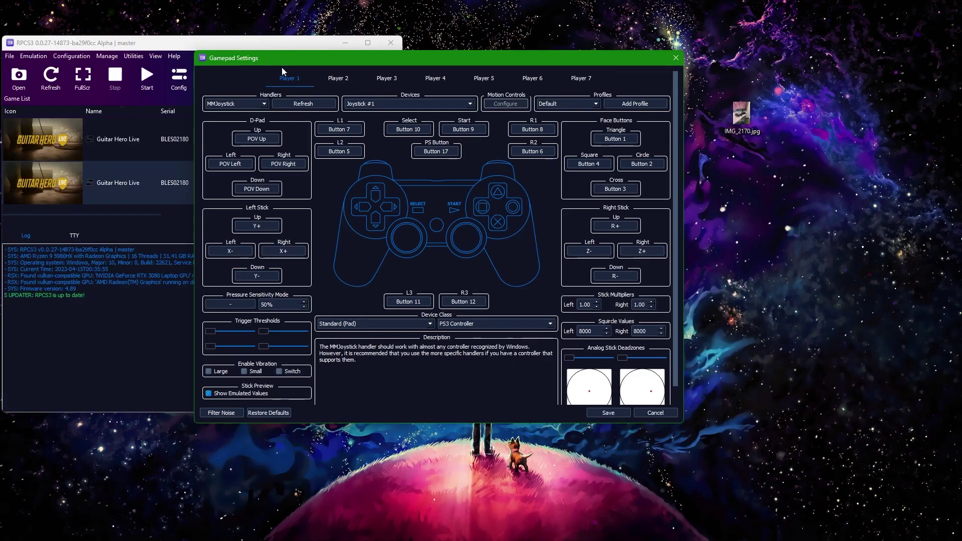
drag(281, 67, 67, 48)
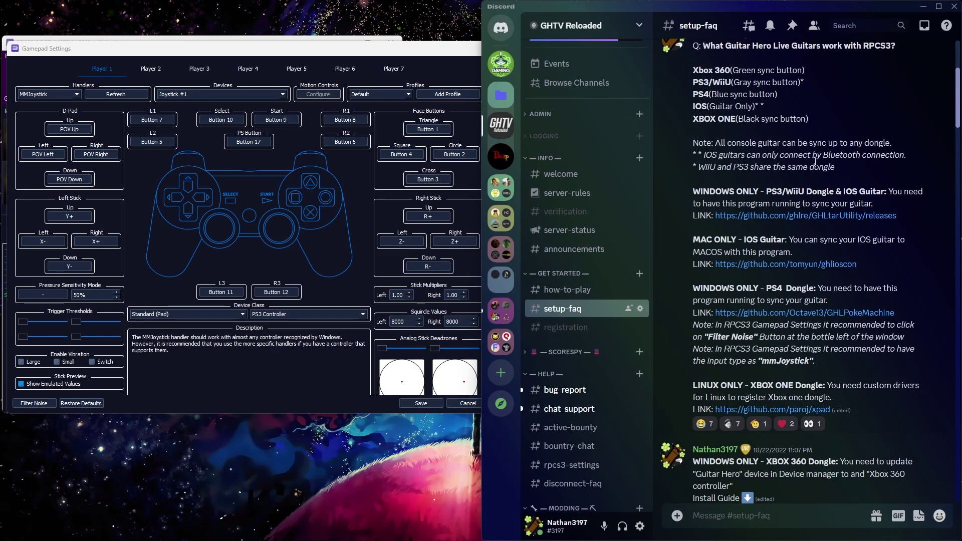
- Review the GHL control binds list in Discord's setup-faq beside the Gamepad Settings
scroll(814, 163, down, 10)
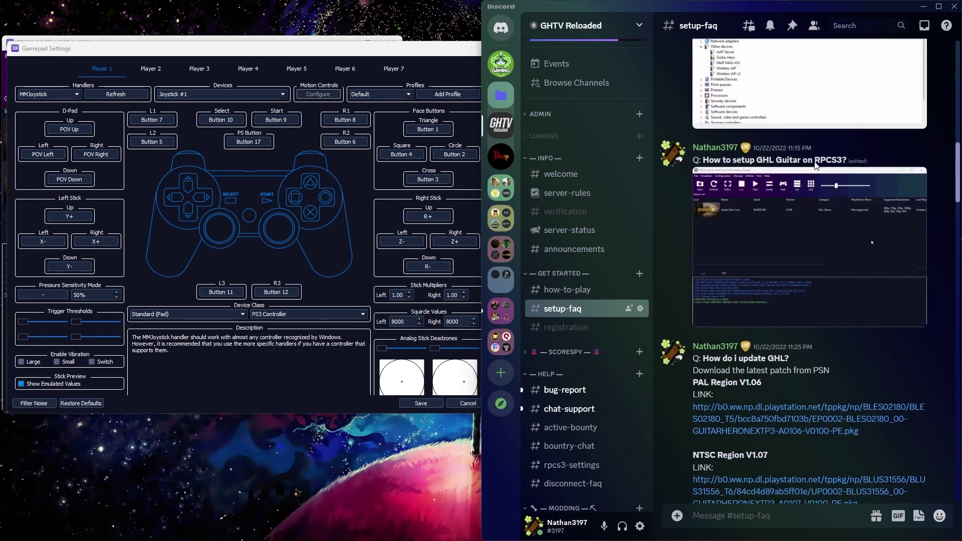
scroll(814, 165, down, 3)
scroll(814, 165, up, 8)
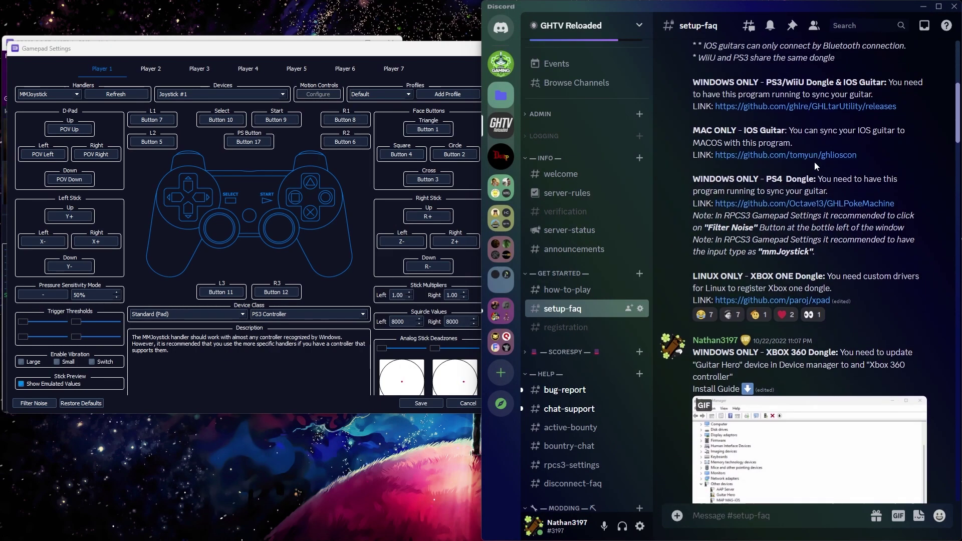
scroll(813, 162, down, 10)
scroll(821, 128, up, 3)
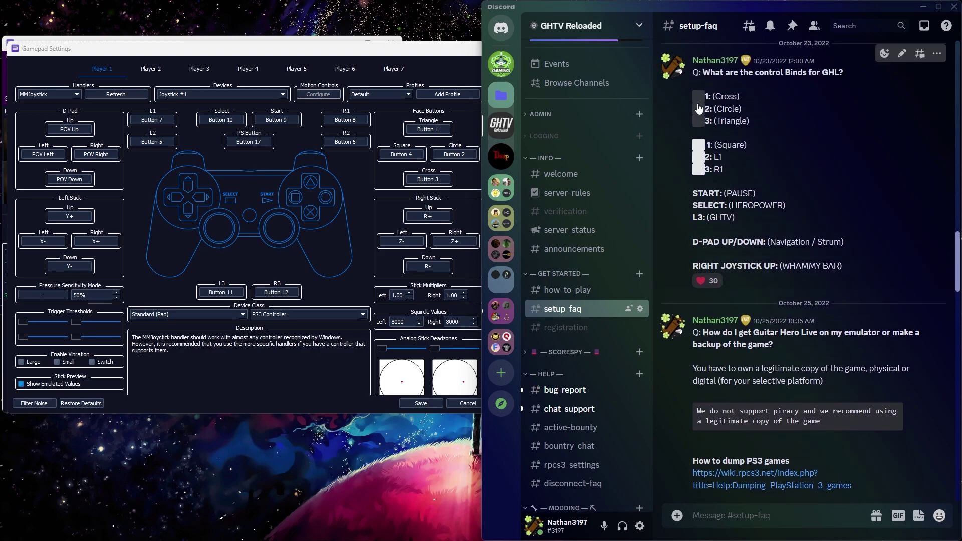
drag(687, 92, 851, 255)
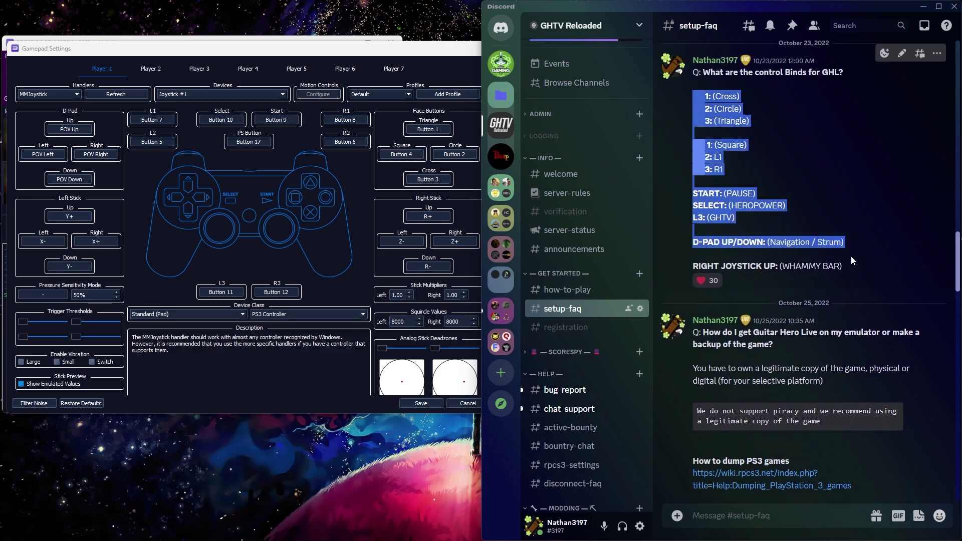
click(851, 256)
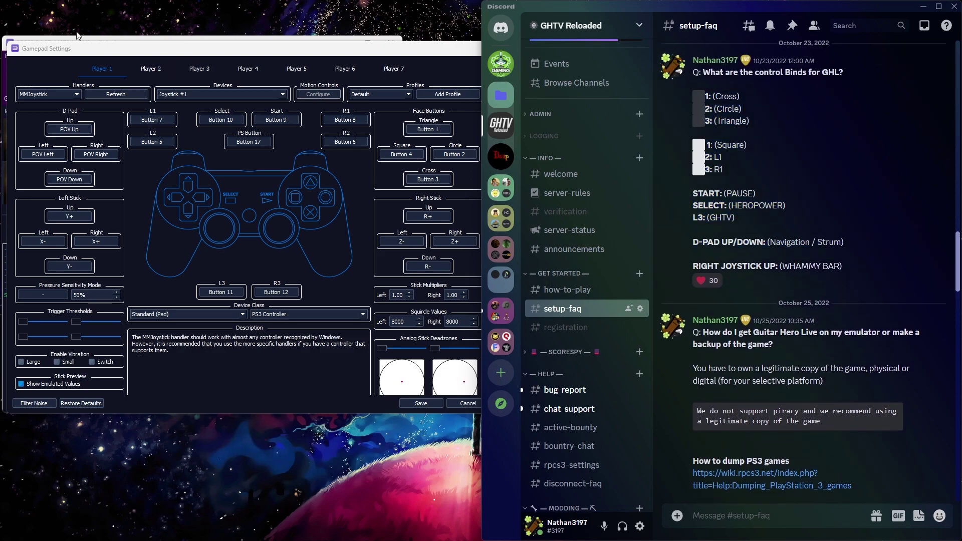
drag(77, 48, 72, 48)
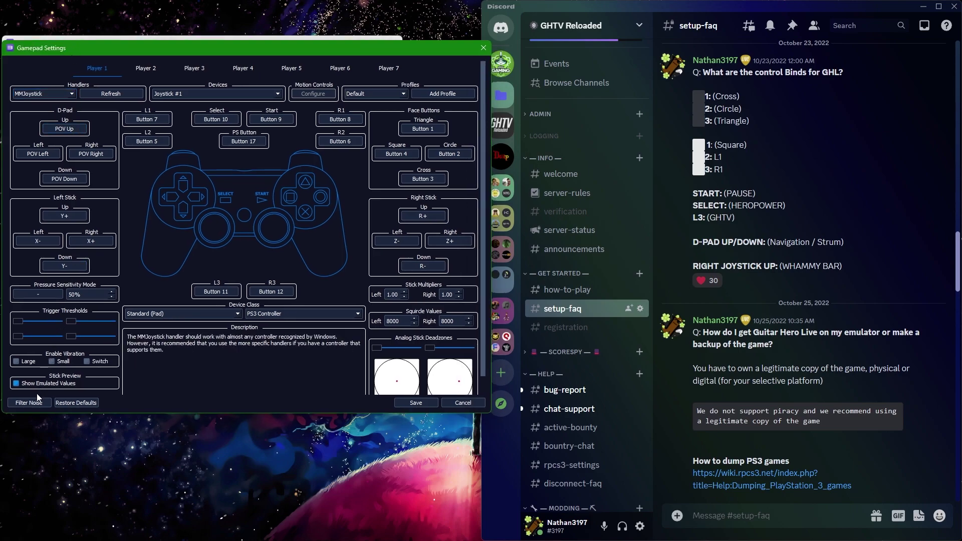
- Bind the D-Pad, then Cross to Button 2, Circle 3, Triangle 4, Square 1
click(59, 180)
click(77, 154)
click(39, 158)
click(444, 181)
click(451, 154)
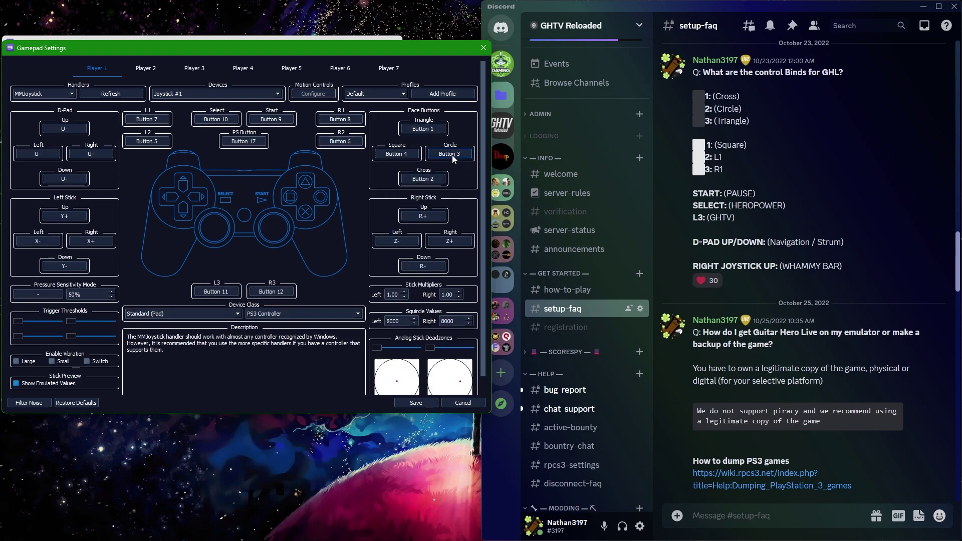
click(420, 130)
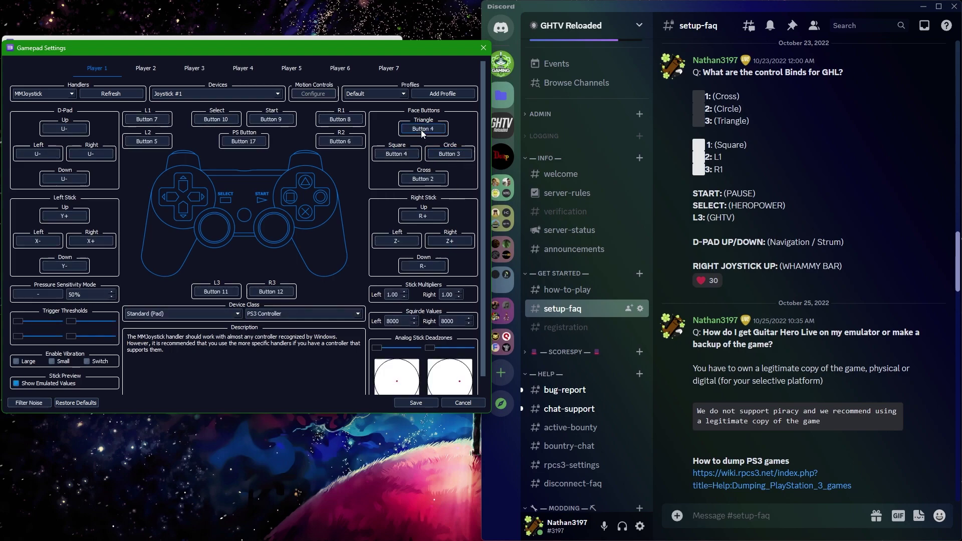
click(388, 155)
- Bind L1 to Button 5, R1 6, Select 12, Start, D-Pad Up/Left/Right, then save
click(153, 121)
click(331, 122)
click(271, 121)
click(206, 122)
click(55, 131)
click(23, 155)
click(83, 156)
click(411, 404)
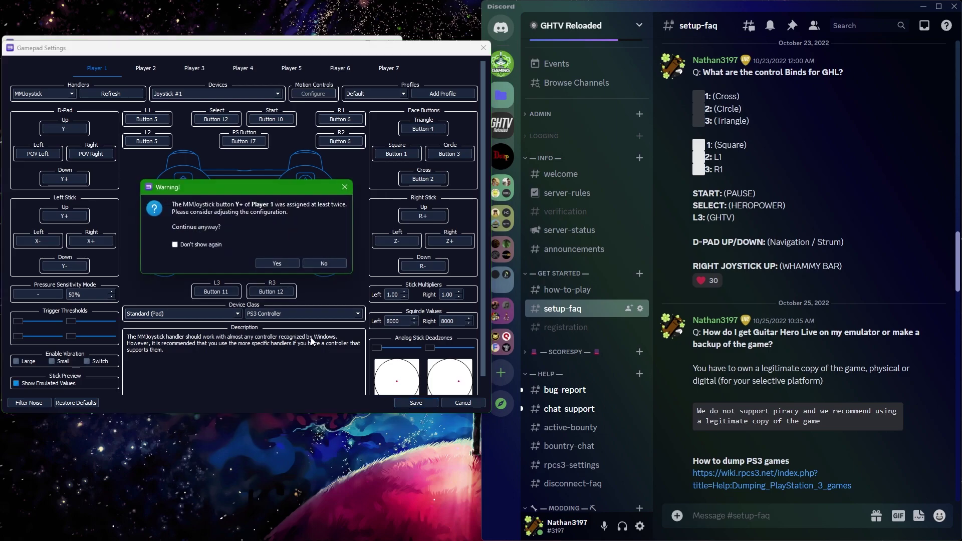
- Save despite the duplicate binding, launch Guitar Hero Live and pause the song
click(269, 263)
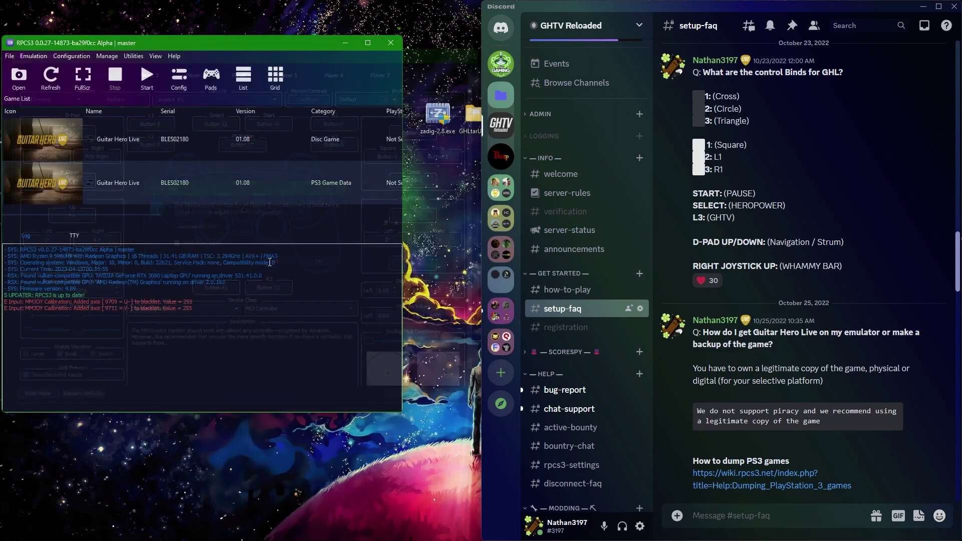
click(92, 195)
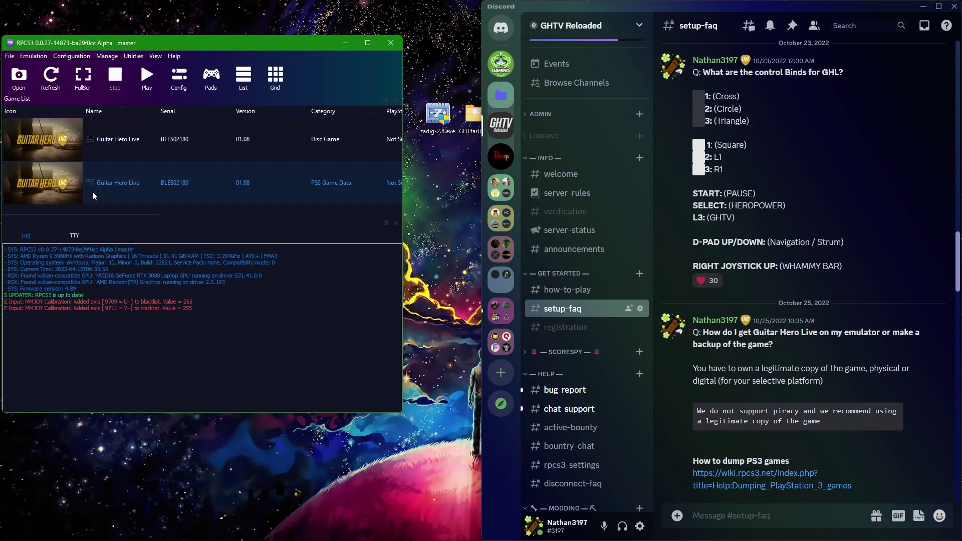
double_click(63, 200)
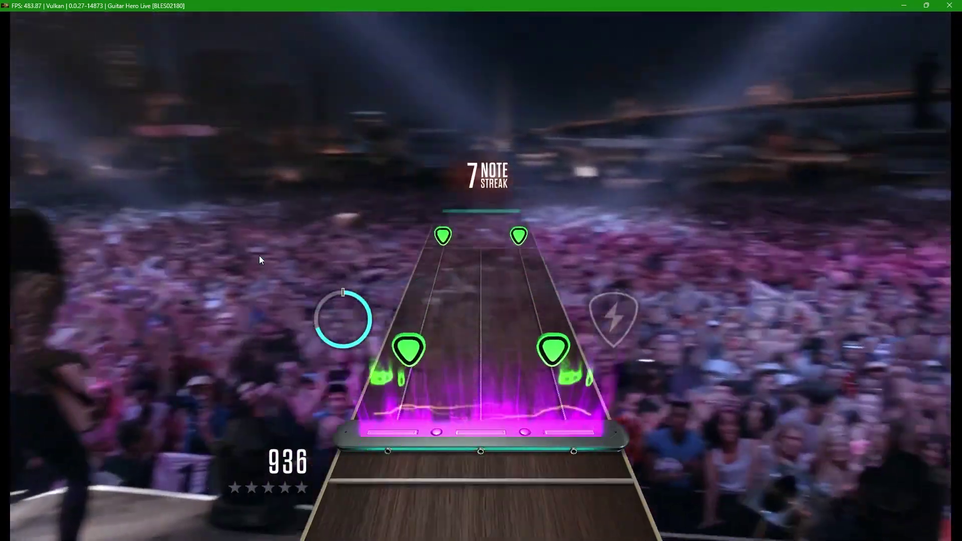
key(Return)
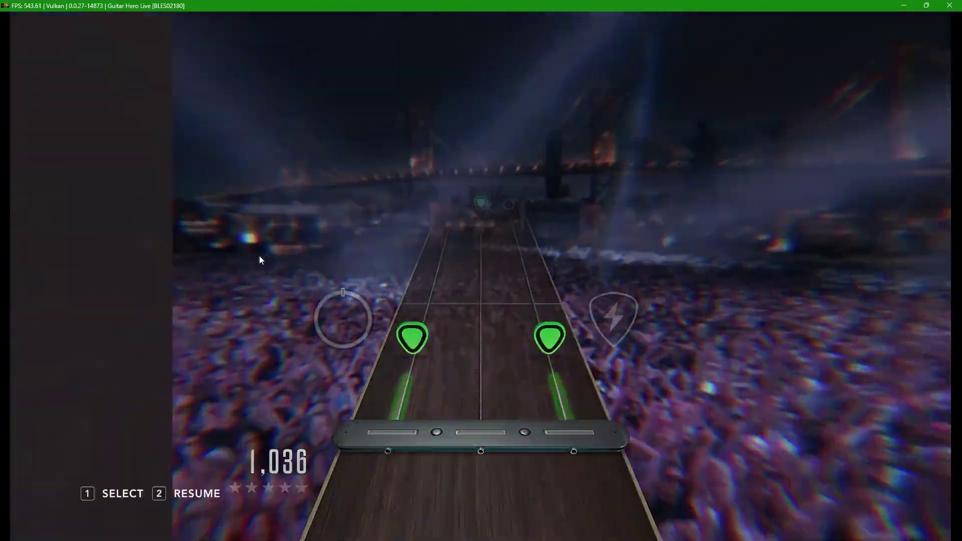
- Stop and close GHL Poke Machine, then resume, re-pause and minimize Guitar Hero Live
key(alt+Tab)
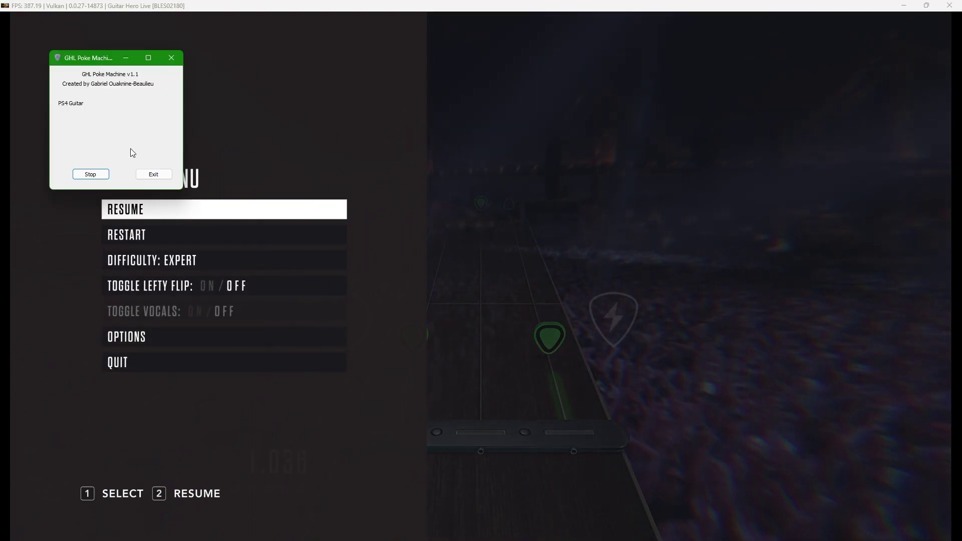
click(84, 175)
click(171, 58)
key(Return)
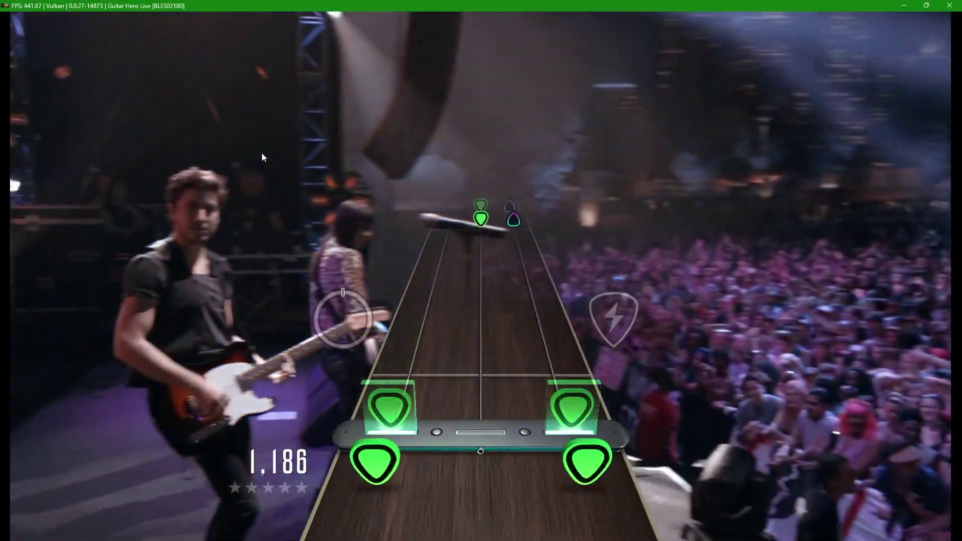
key(Return)
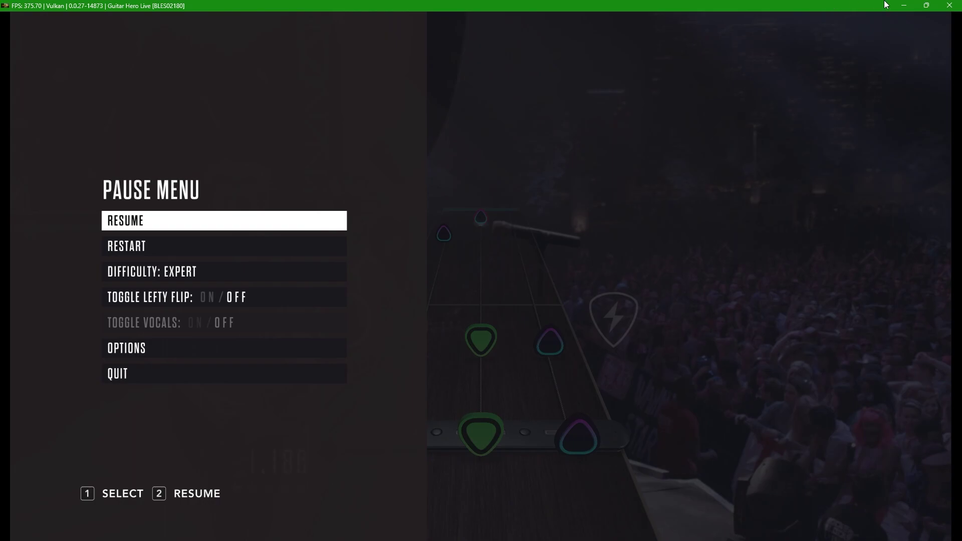
click(903, 6)
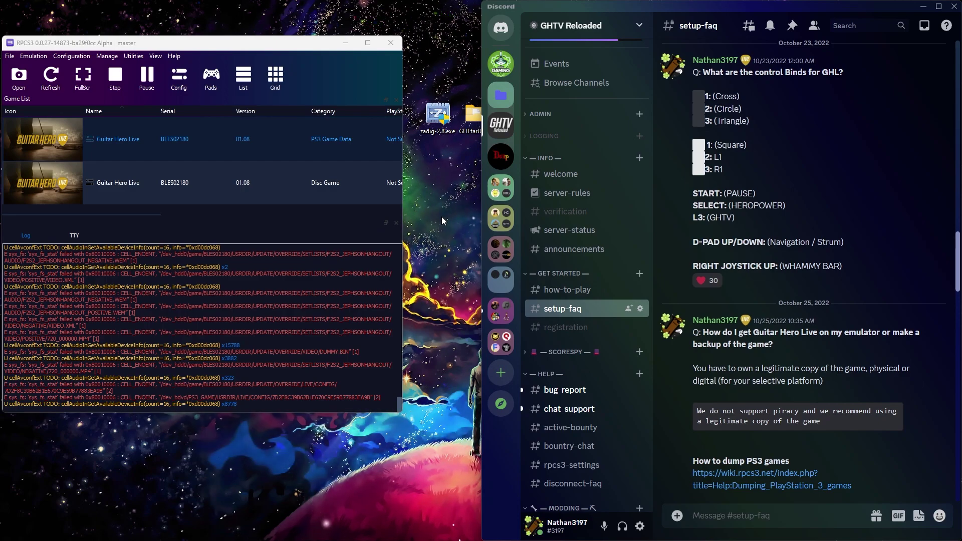
- Open the GHLtarUtility repository page on GitHub
scroll(755, 176, up, 5)
scroll(755, 175, up, 15)
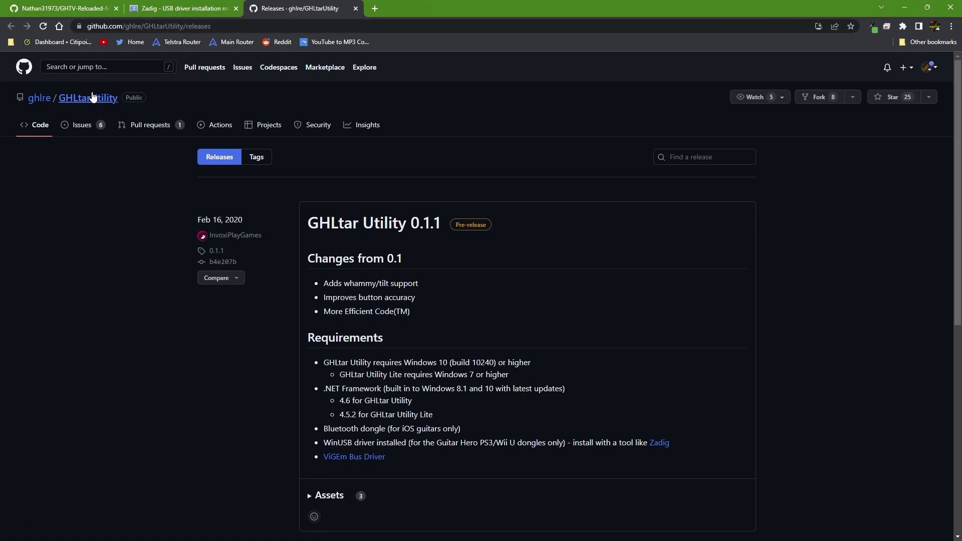
click(75, 97)
scroll(283, 308, down, 5)
scroll(283, 308, down, 4)
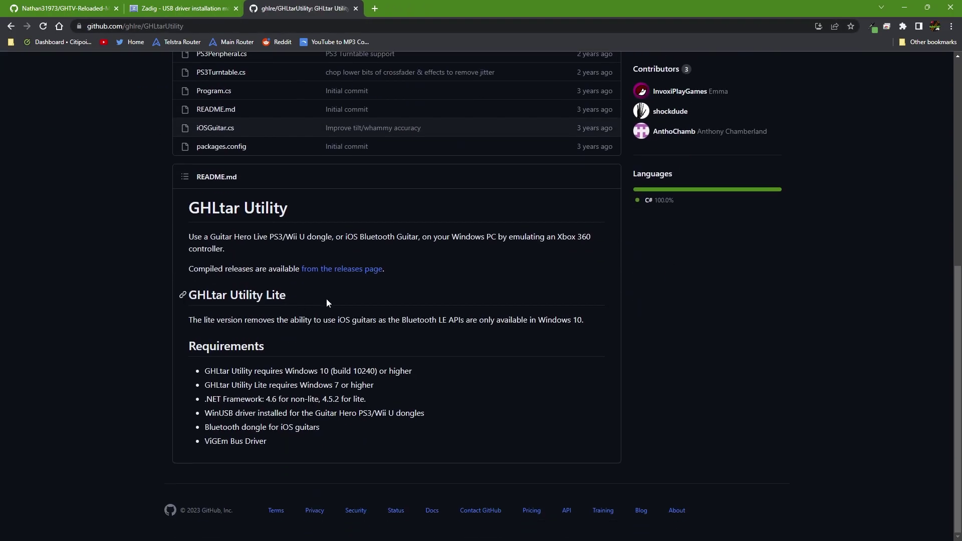
- On the 0.1.1 release page, highlight the WinUSB driver requirement and expand the Assets list
click(326, 269)
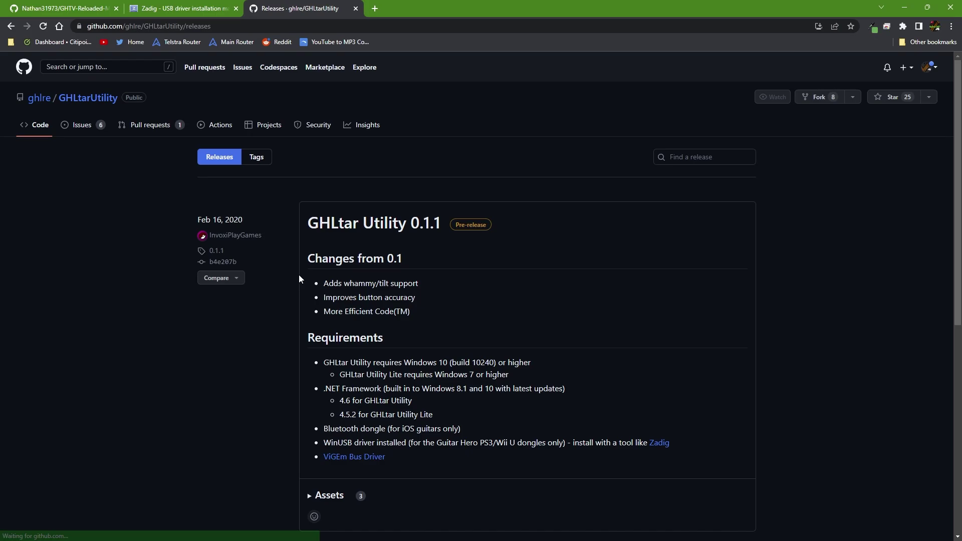
scroll(490, 451, down, 2)
drag(684, 346, 650, 343)
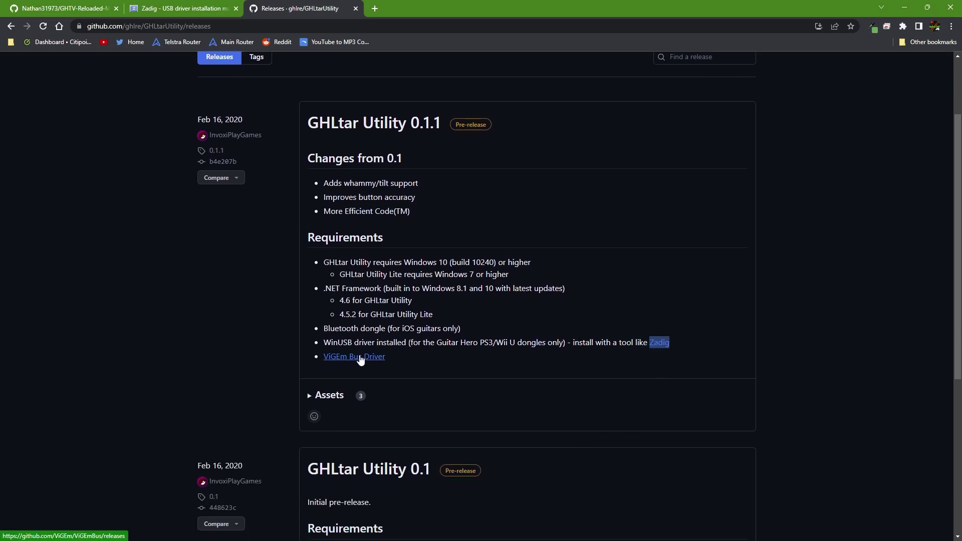
drag(324, 342, 357, 338)
click(339, 399)
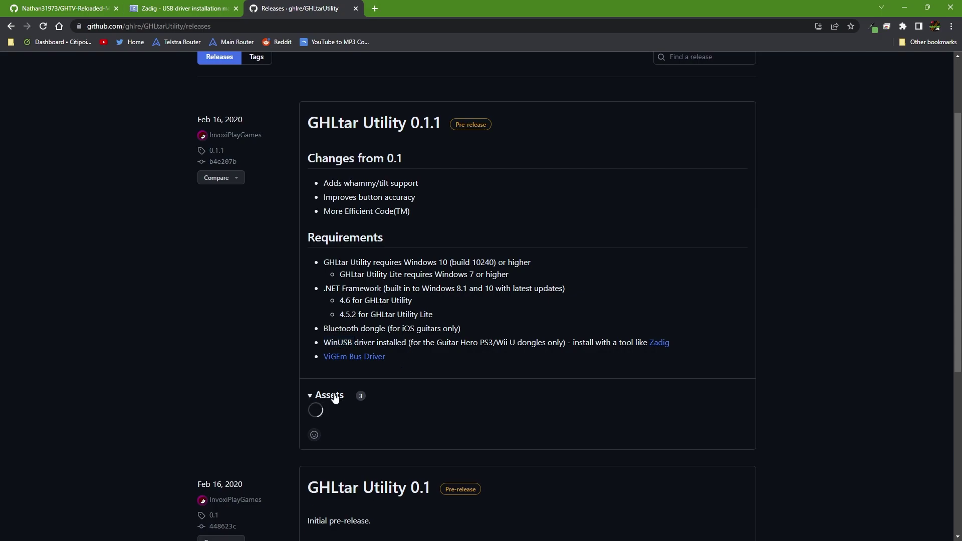
scroll(332, 371, down, 1)
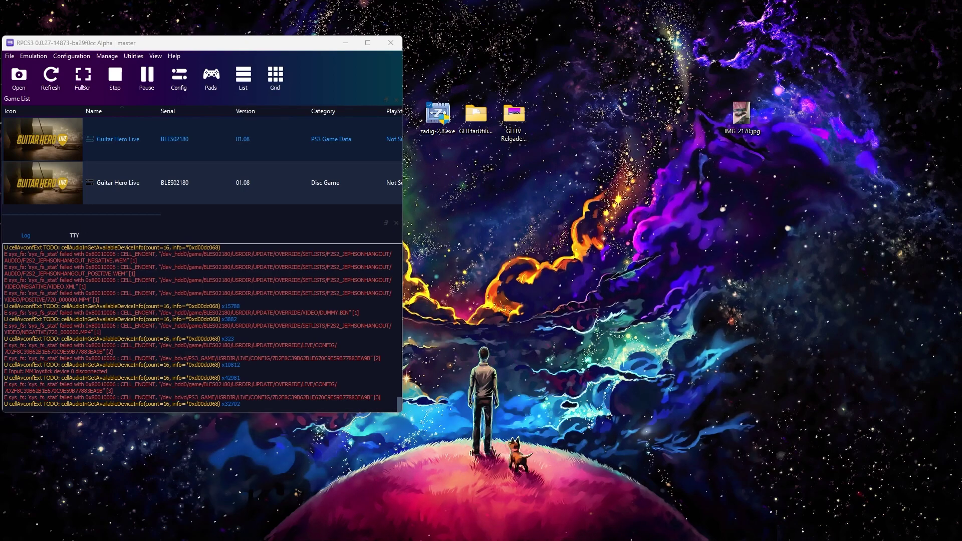
- In Zadig, list all devices, select Guitar Hero and compare installed and target WinUSB versions
click(371, 181)
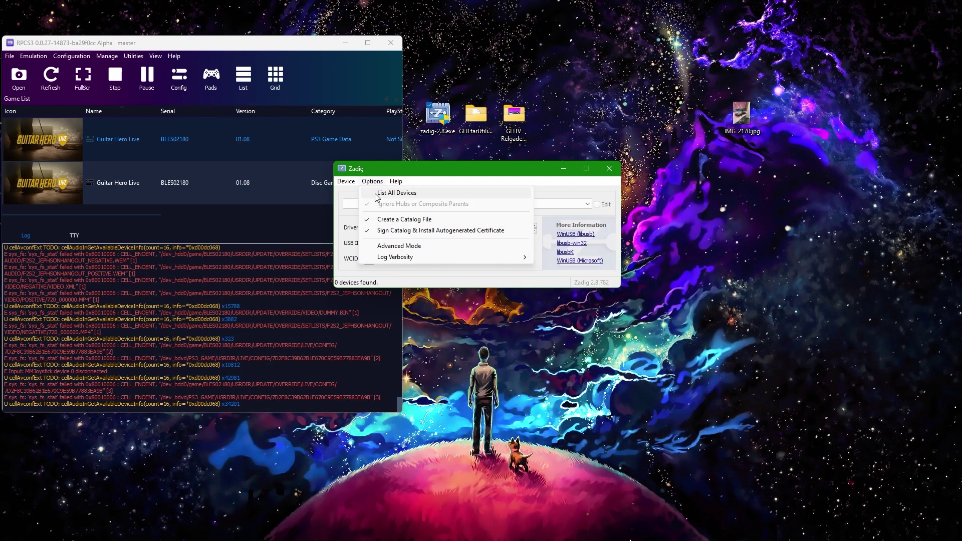
click(376, 193)
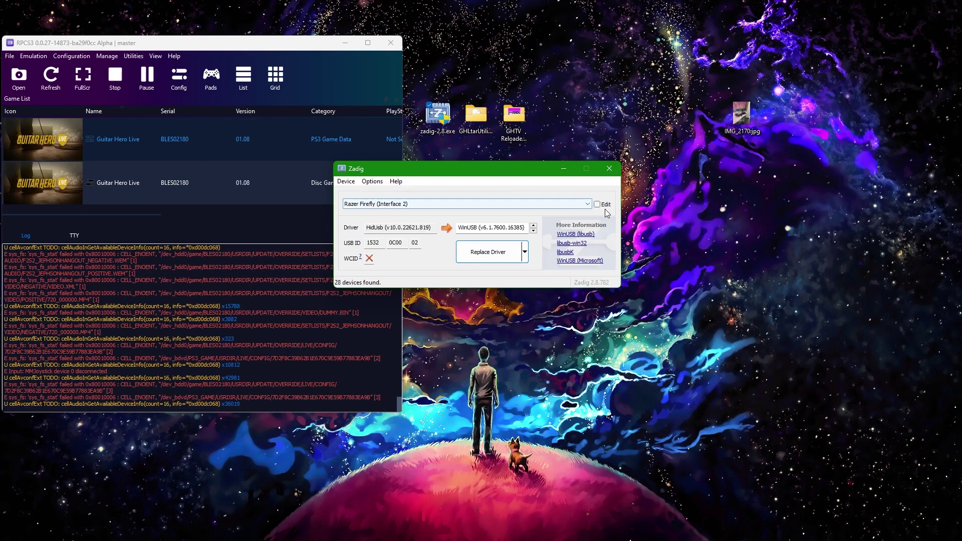
click(393, 204)
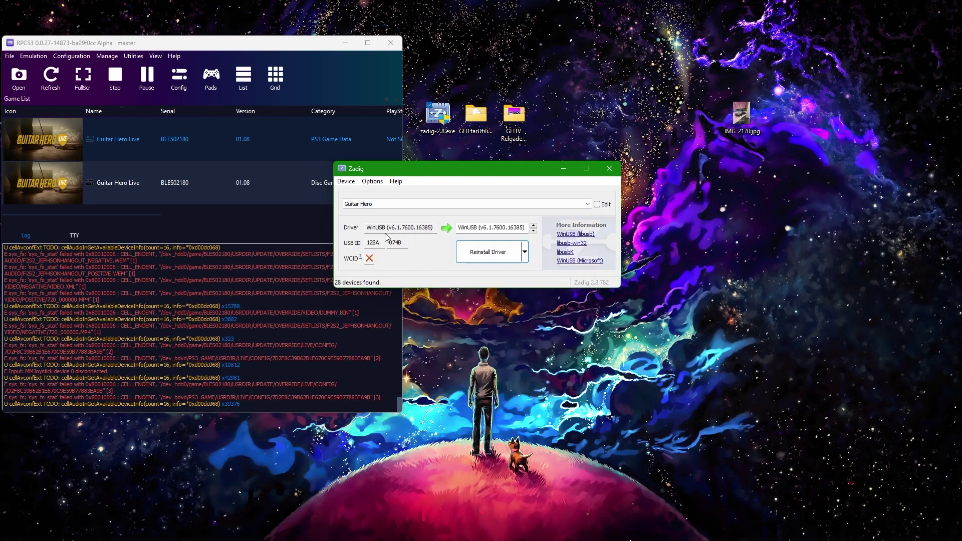
drag(367, 228, 434, 229)
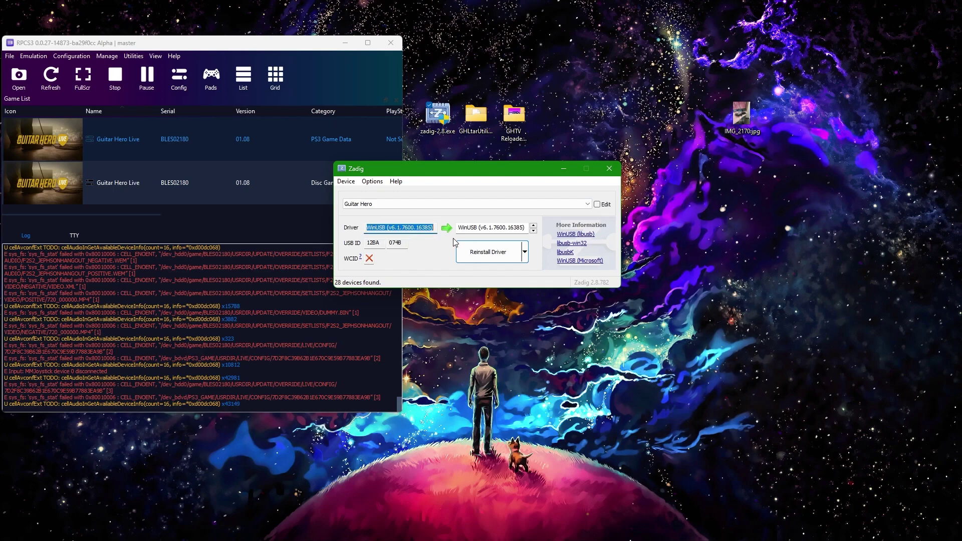
drag(459, 228, 539, 234)
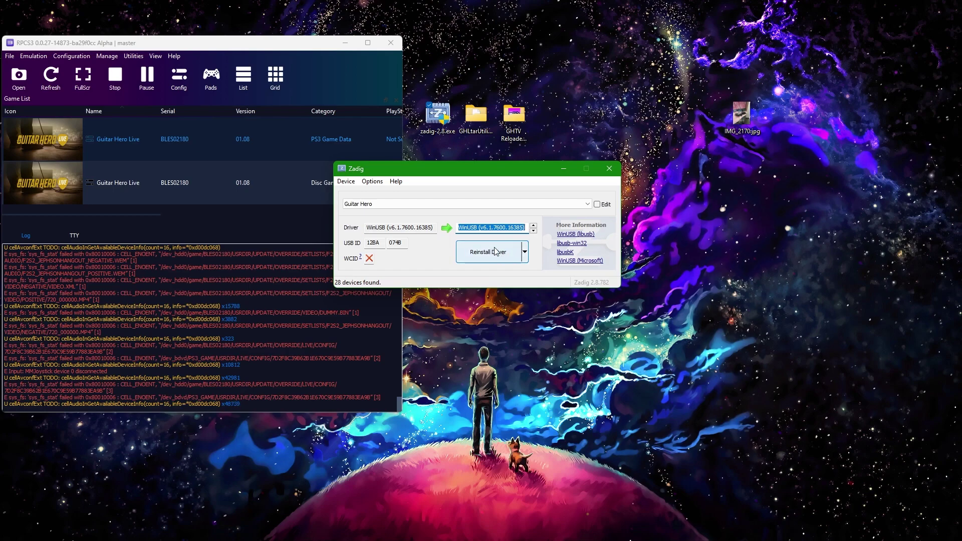
- Close Zadig and run GHLtarUtility.exe from the GHLtarUtility folder
click(609, 169)
double_click(477, 118)
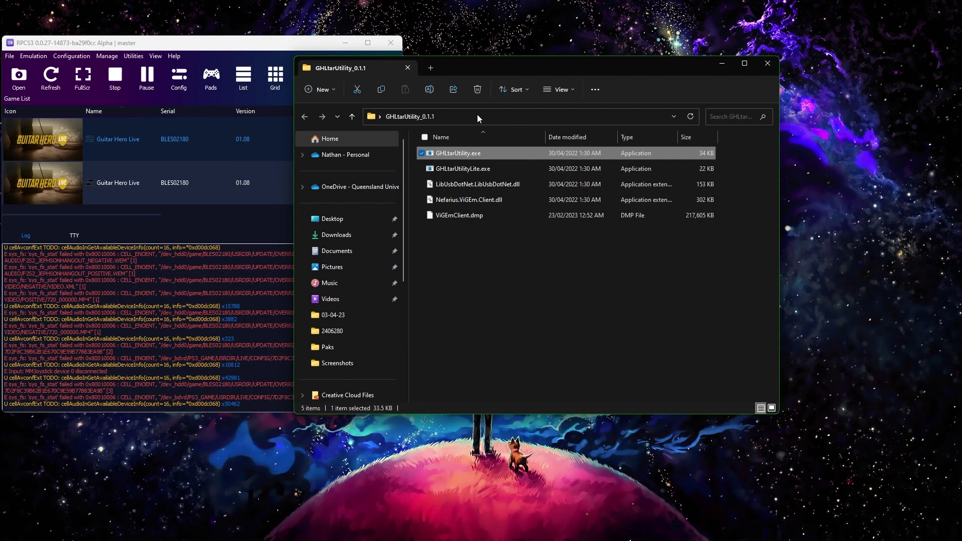
double_click(459, 153)
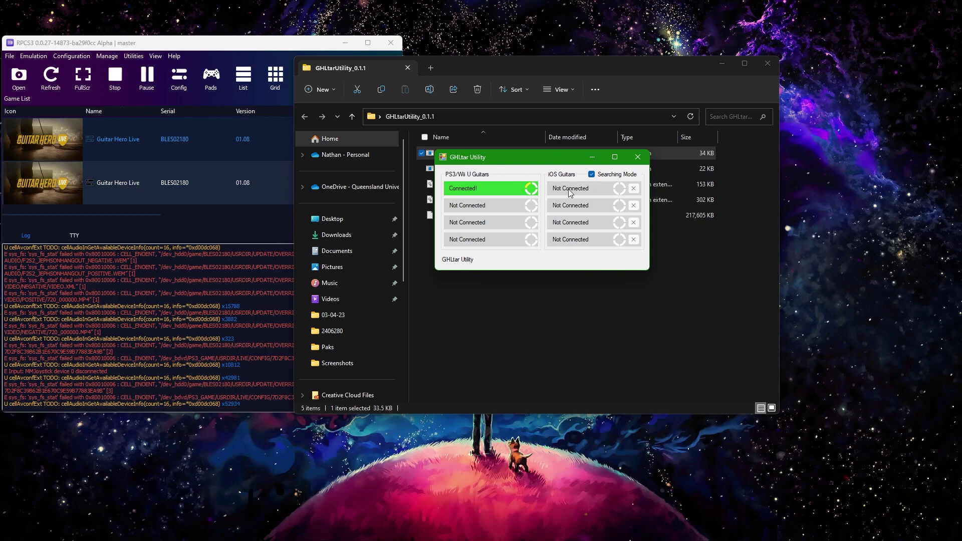
- In RPCS3's Pads settings, set Player 1's handler to XInput and save
click(112, 43)
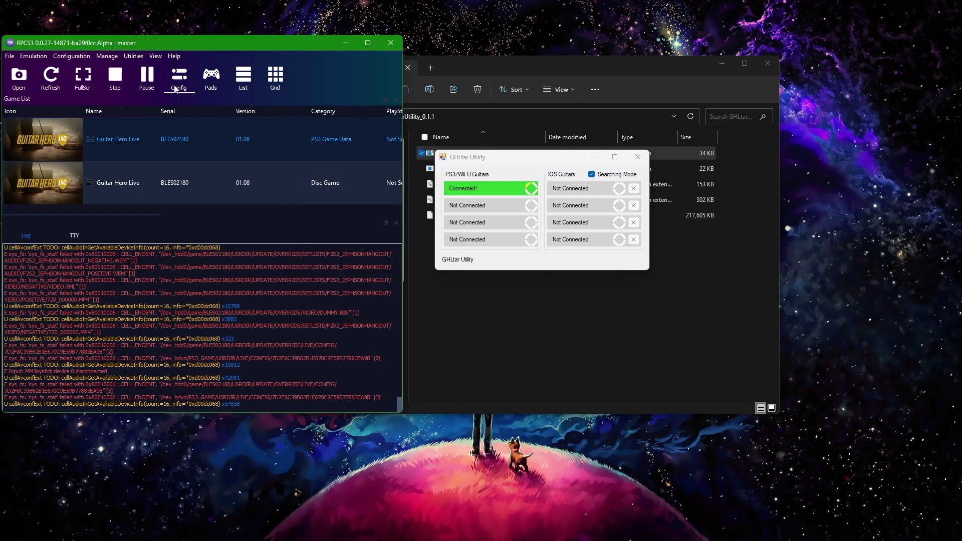
click(203, 83)
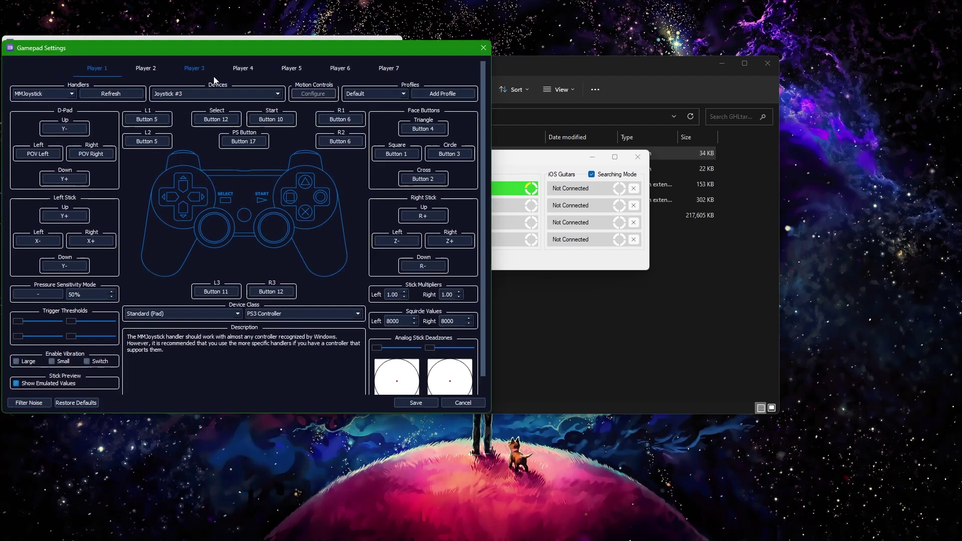
click(40, 96)
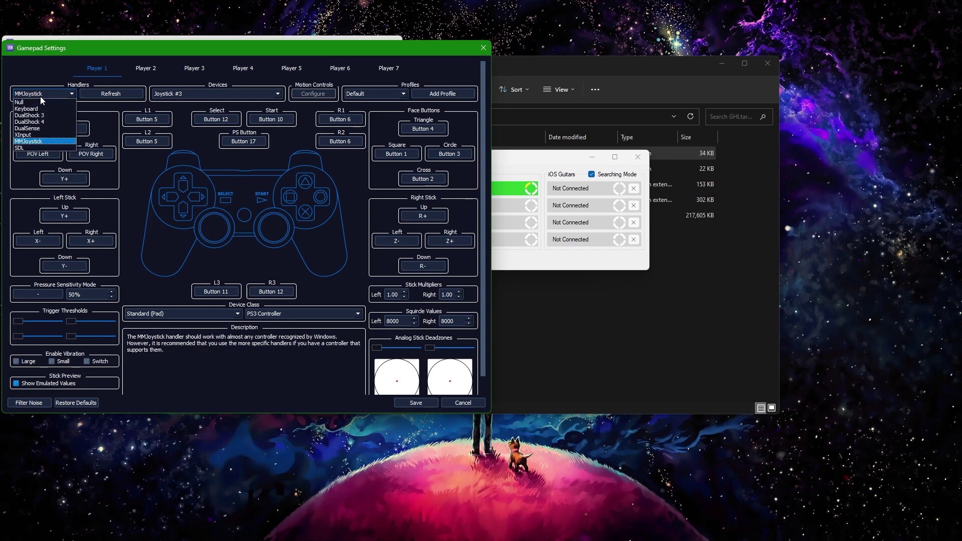
click(42, 135)
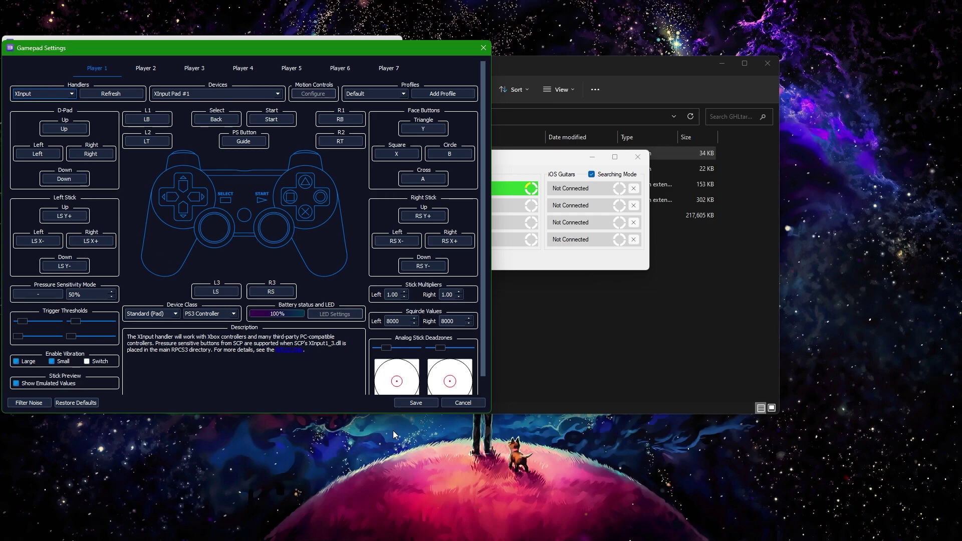
click(404, 405)
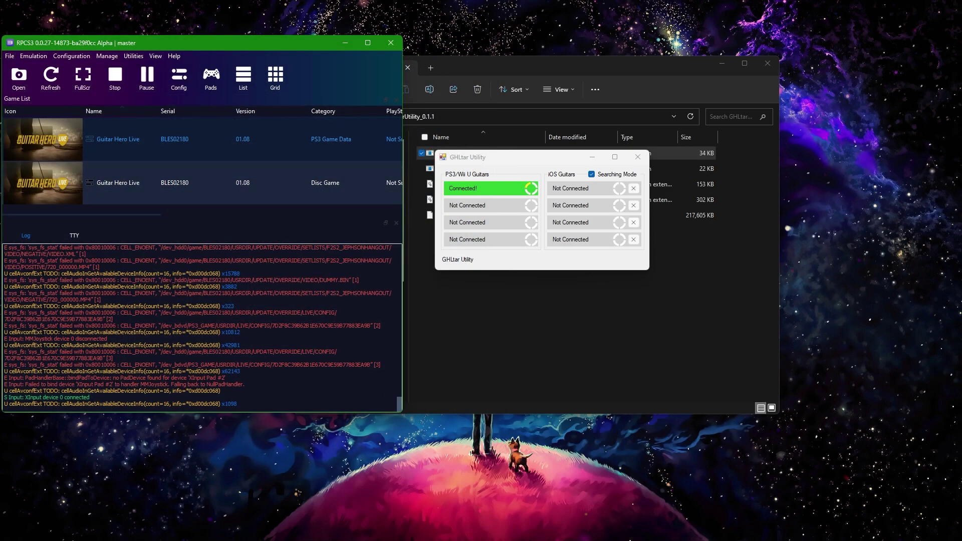
- Switch back to Guitar Hero Live and resume the paused song
key(alt+Tab)
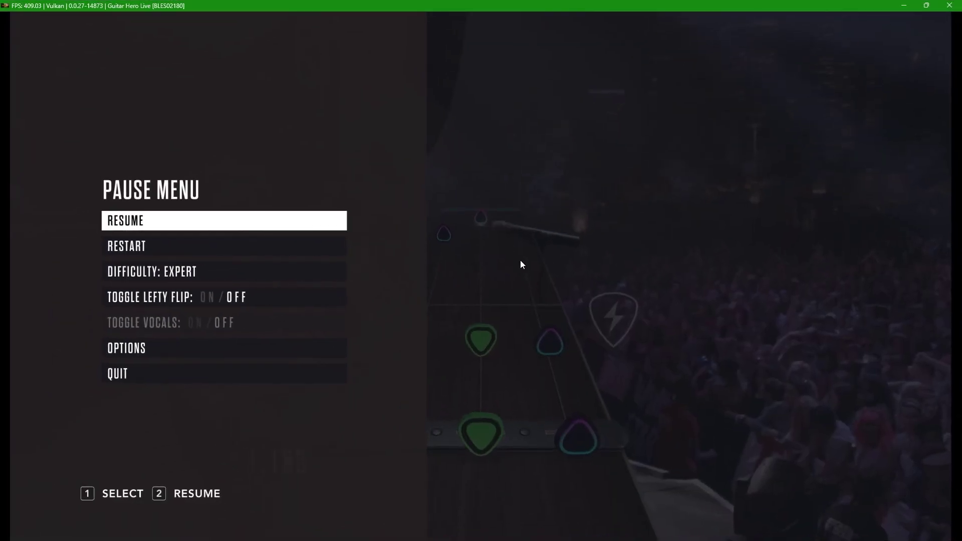
key(Return)
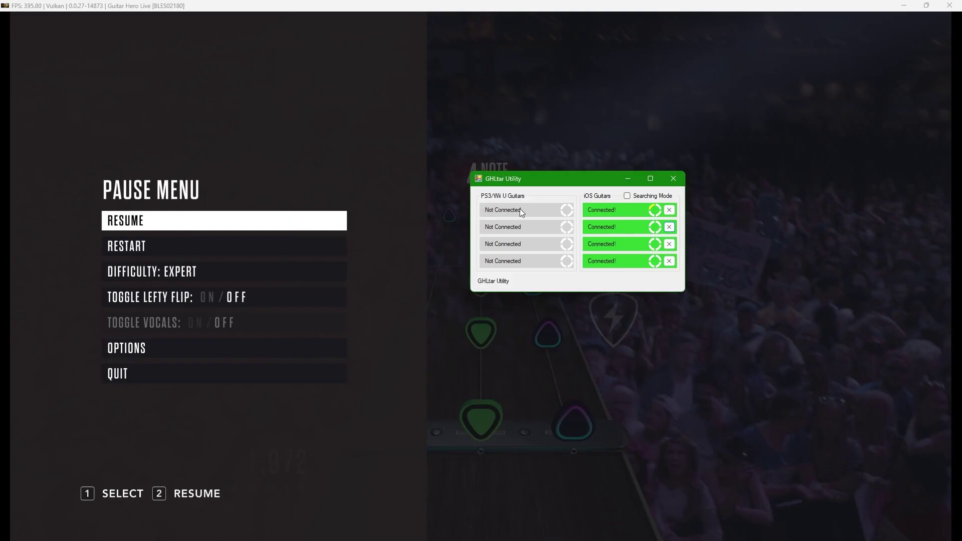
- Focus the Guitar Hero Live window and unpause the song
click(329, 104)
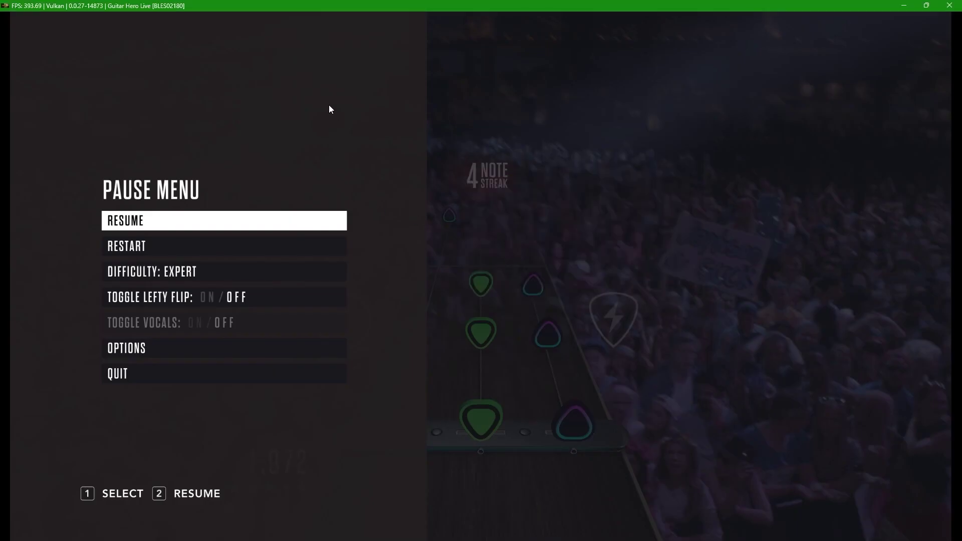
key(Return)
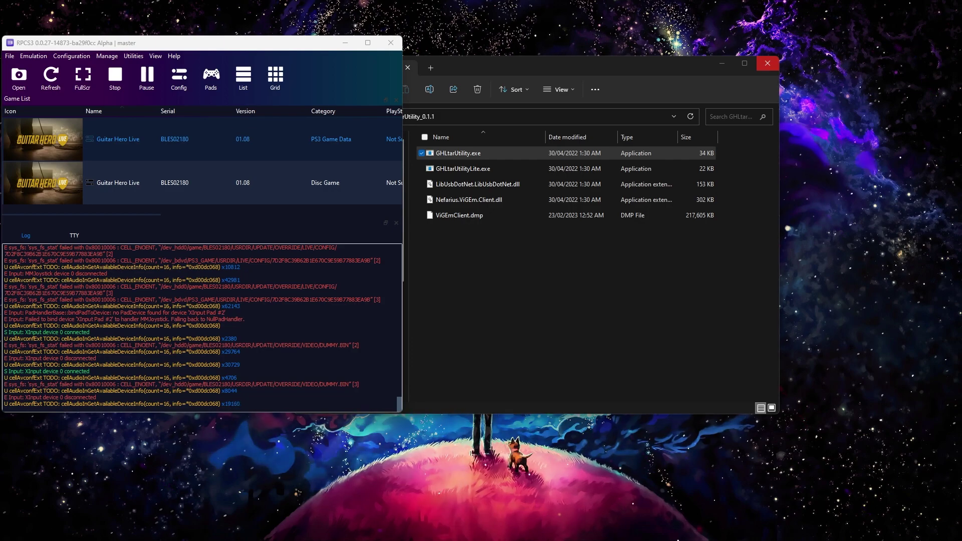
- In Device Manager, start a manual driver update for the Guitar Hero device, picking from available drivers
drag(301, 120, 348, 54)
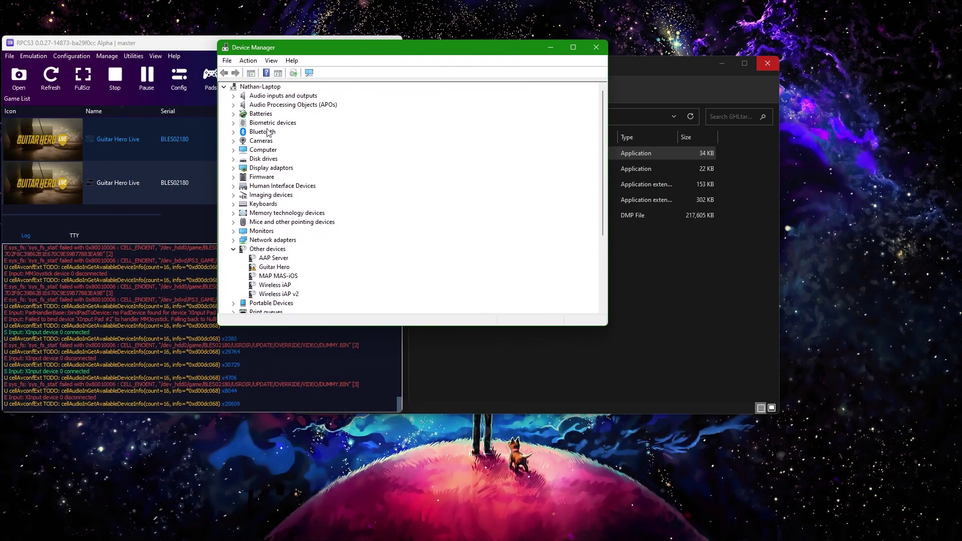
scroll(276, 159, down, 2)
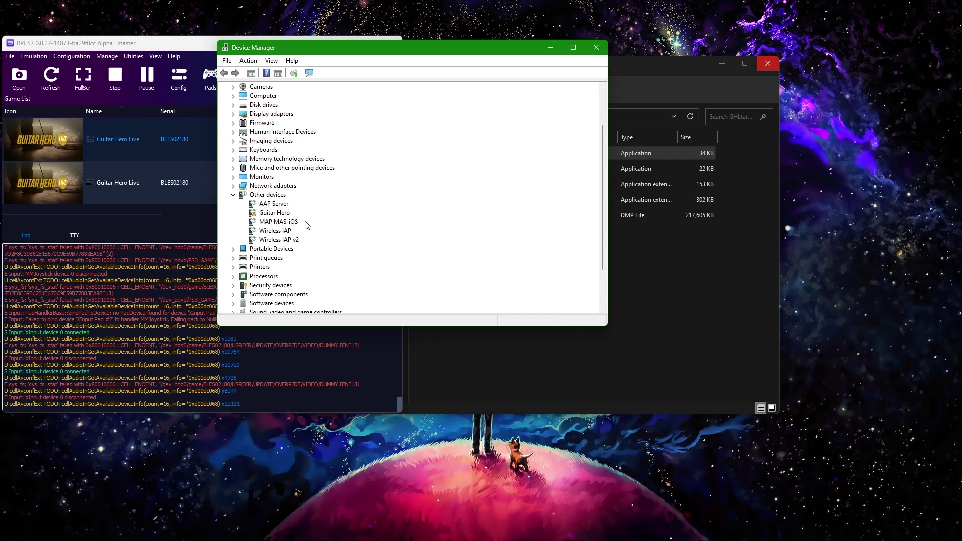
click(255, 215)
right_click(284, 215)
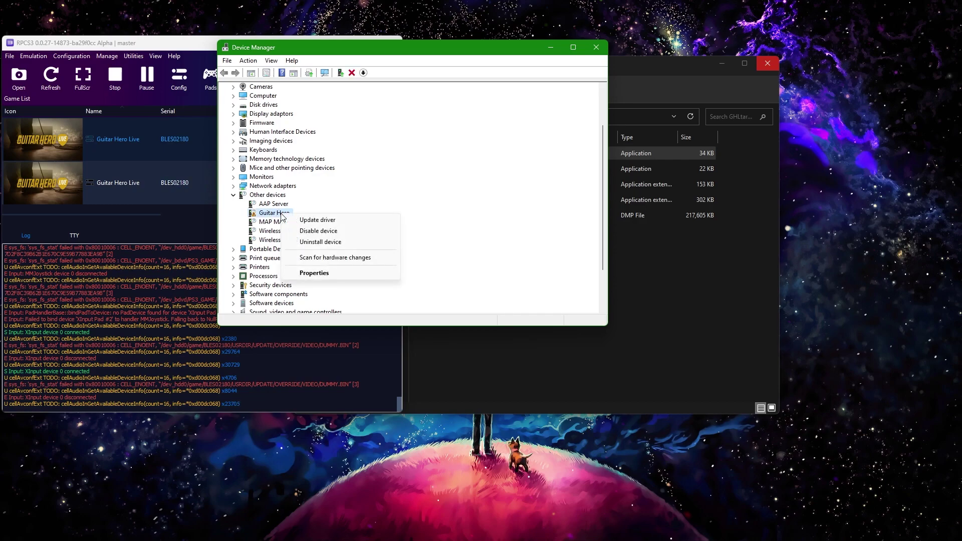
click(297, 219)
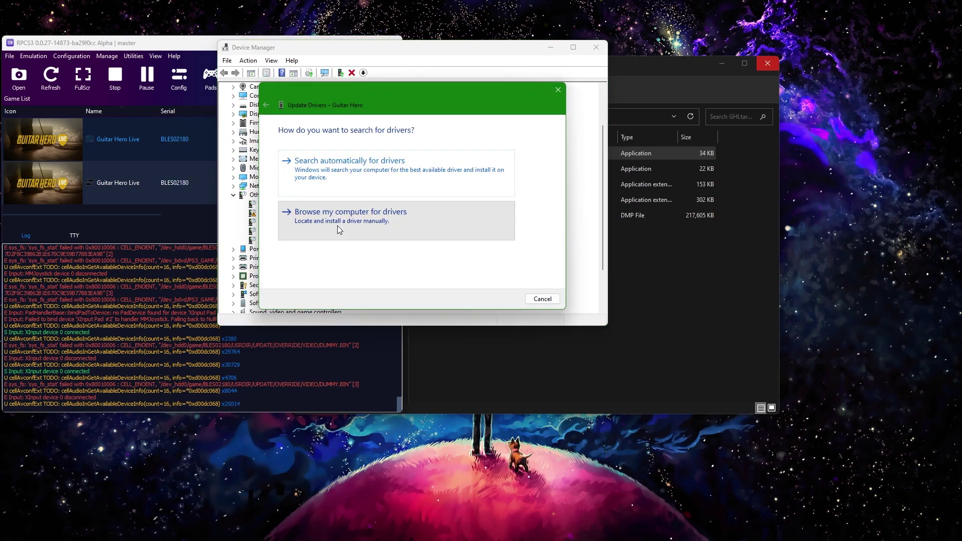
click(338, 225)
click(334, 243)
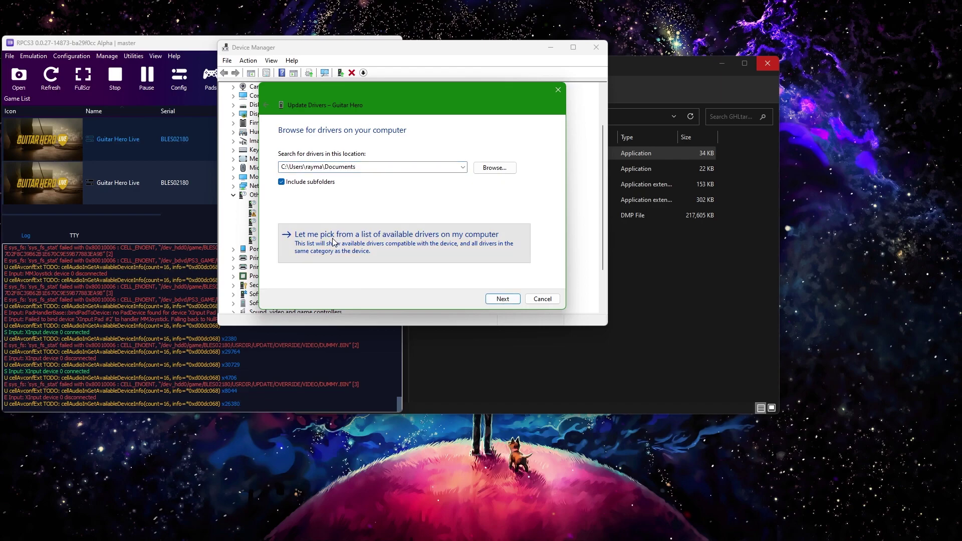
- Install the Xbox 360 Peripherals > Xbox 360 Controller for Windows driver, accepting the warning
scroll(336, 228, down, 10)
scroll(336, 227, down, 15)
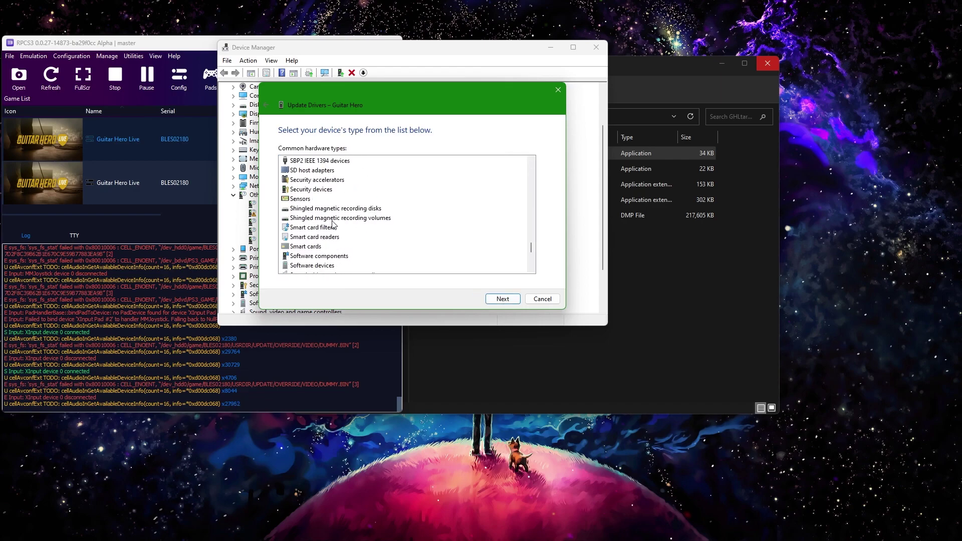
click(330, 256)
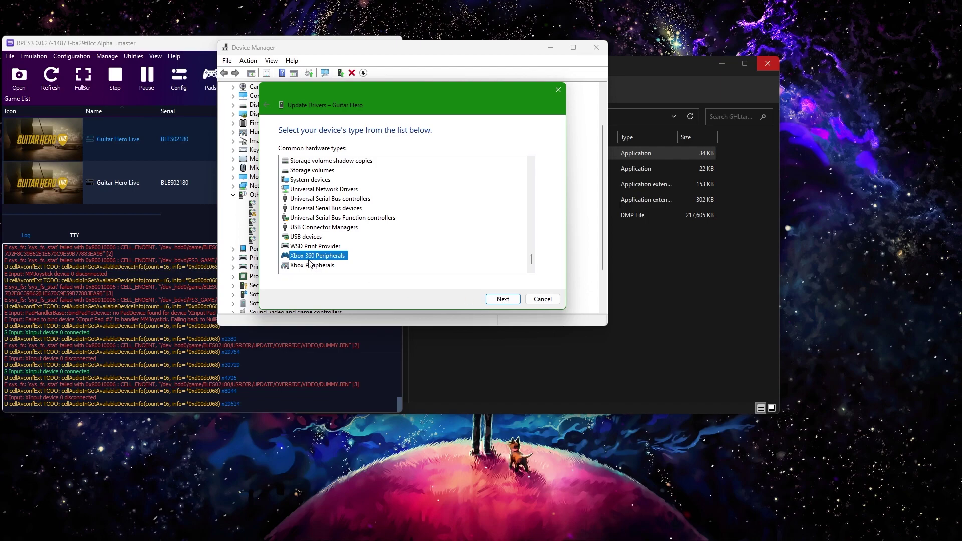
click(502, 300)
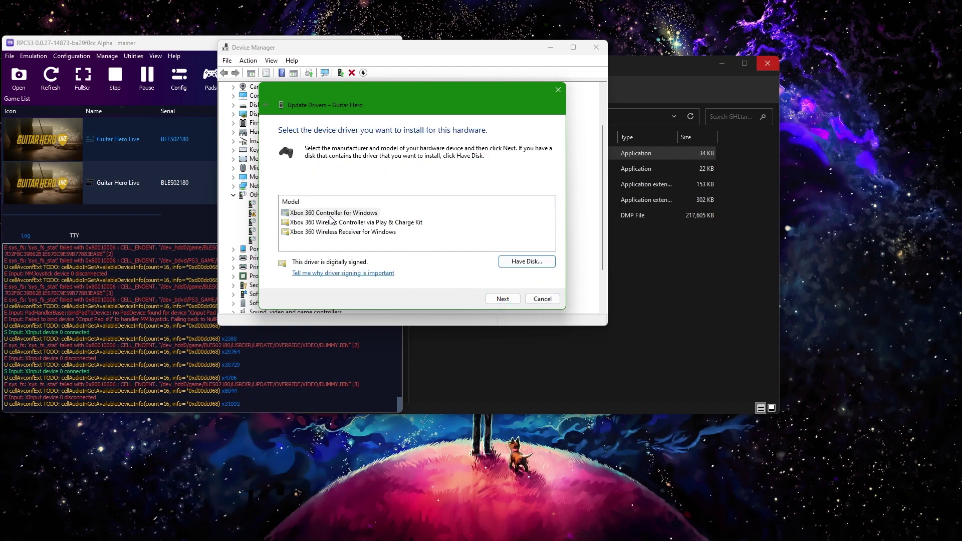
click(326, 215)
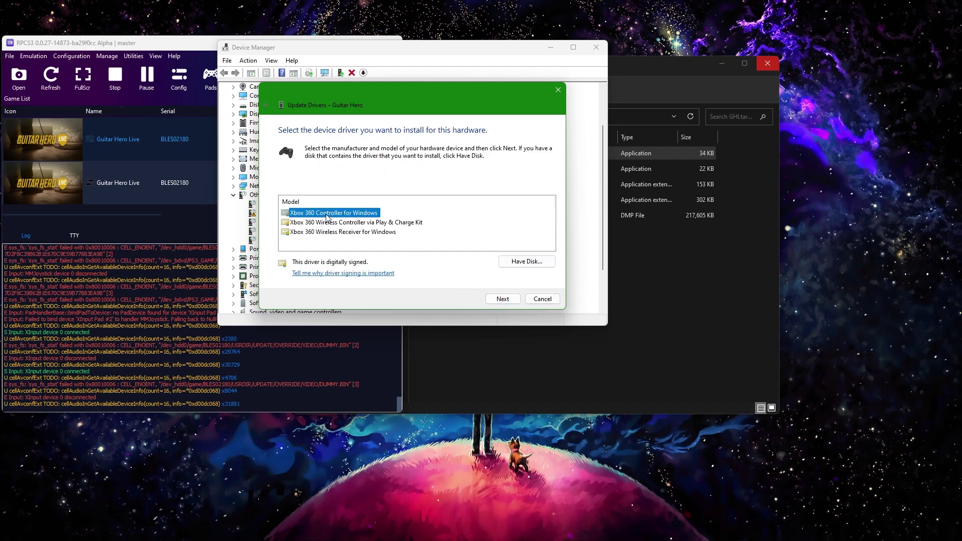
click(502, 299)
click(516, 319)
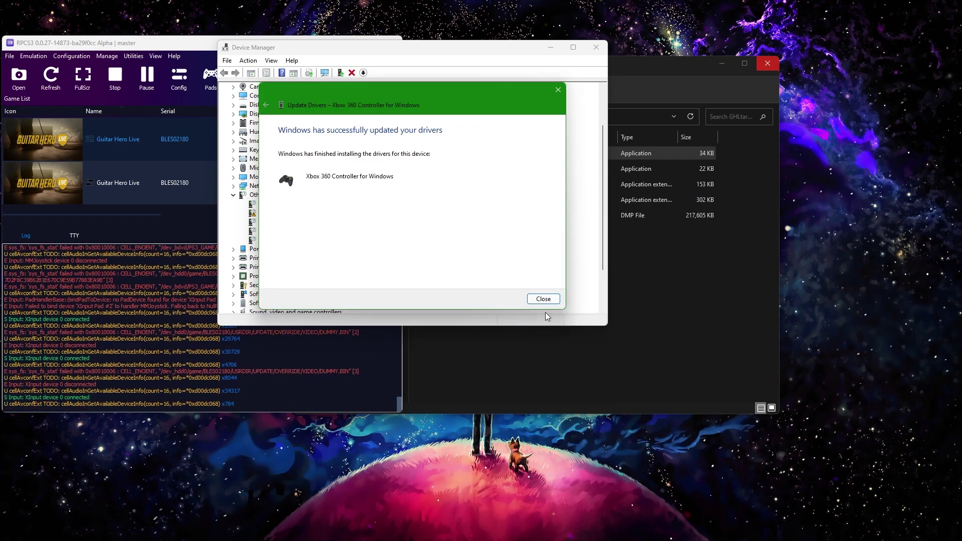
click(544, 301)
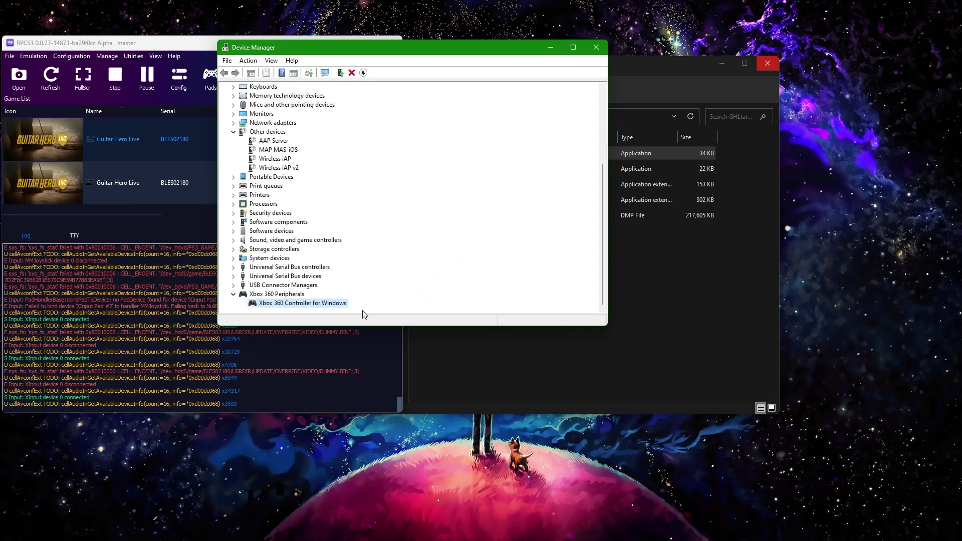
- Check in RPCS3's Pads settings that the handler is still XInput, then close them
key(alt+Tab)
click(211, 76)
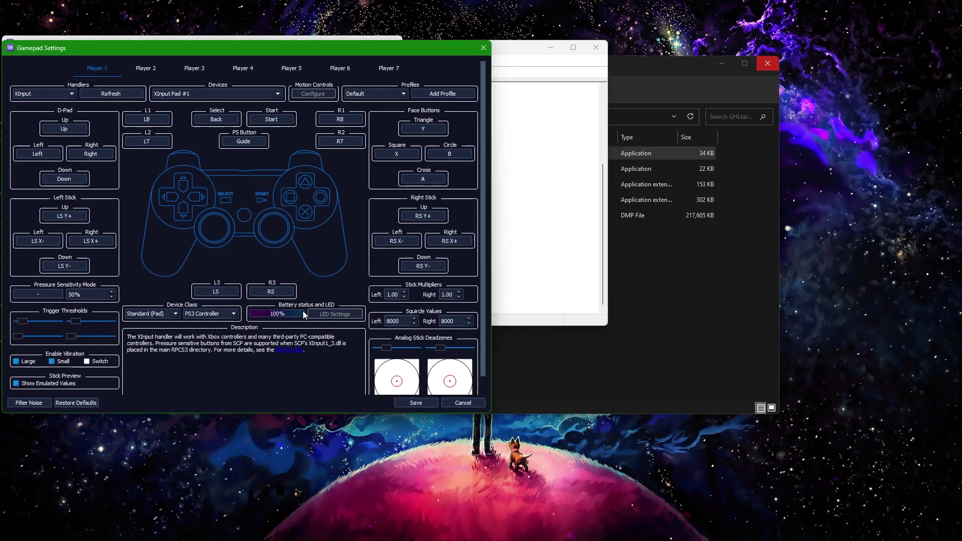
click(70, 93)
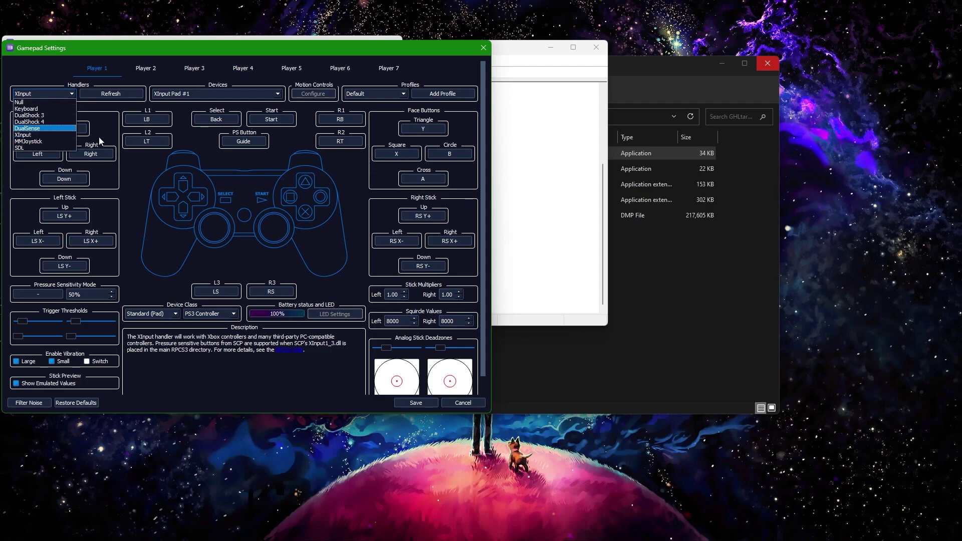
click(415, 402)
click(416, 403)
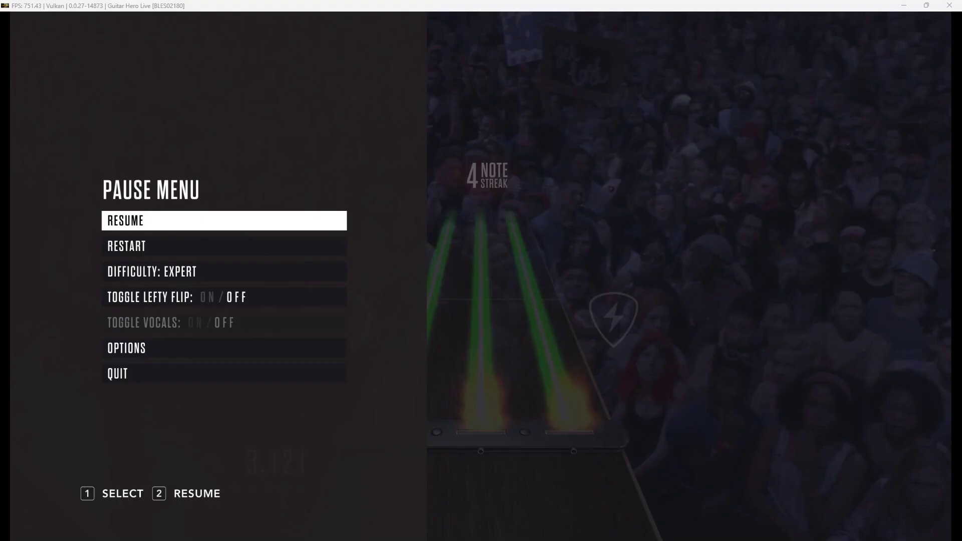
- Resume Guitar Hero Live, play part of the song on the guitar, pause, and switch to Discord
click(71, 410)
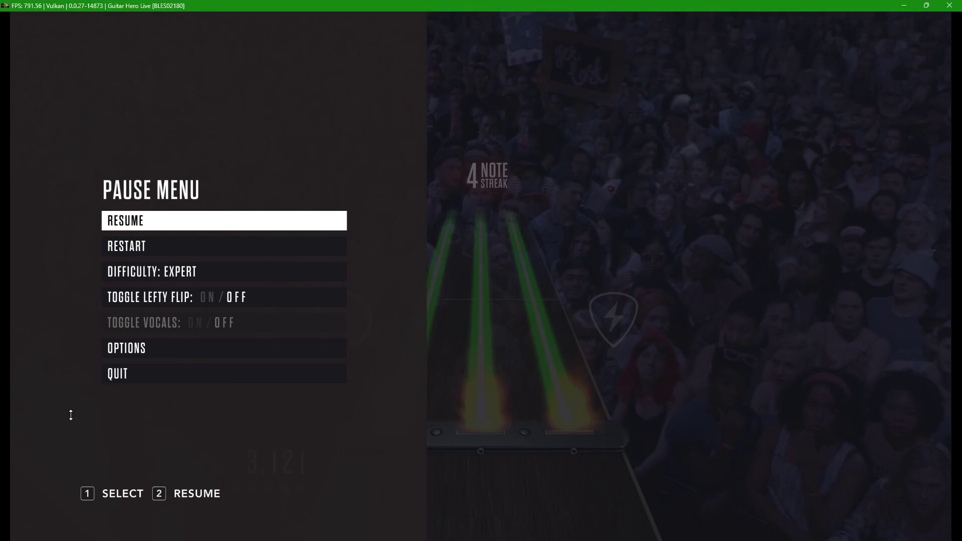
key(Return)
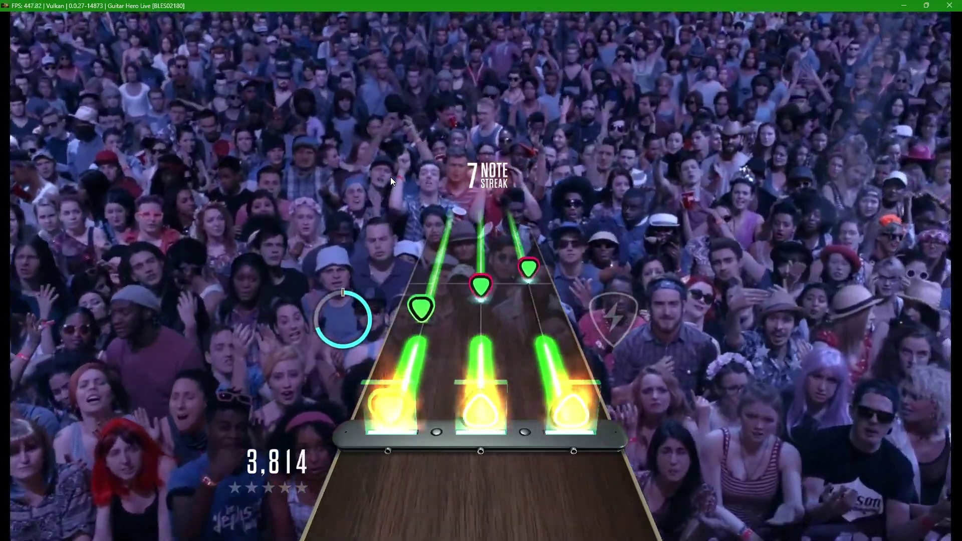
key(Return)
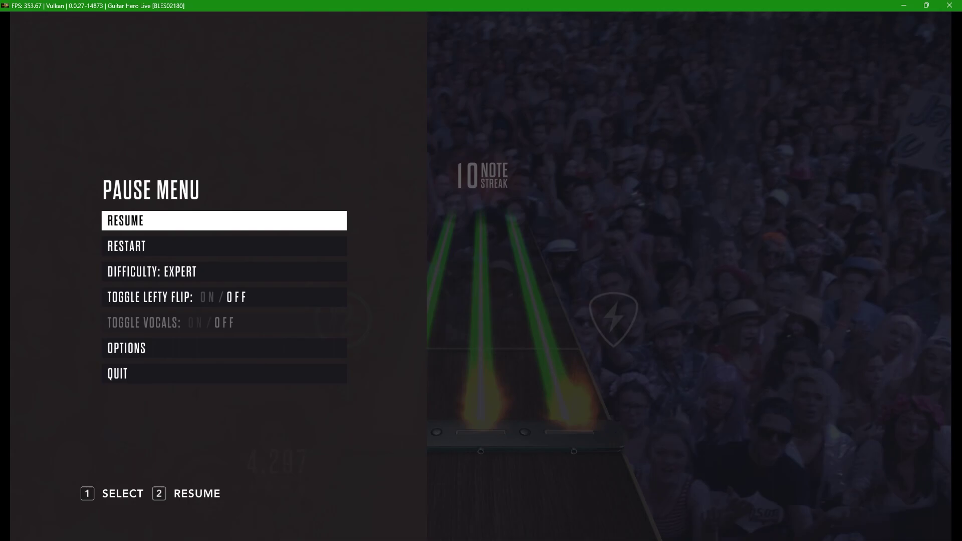
key(alt+Tab)
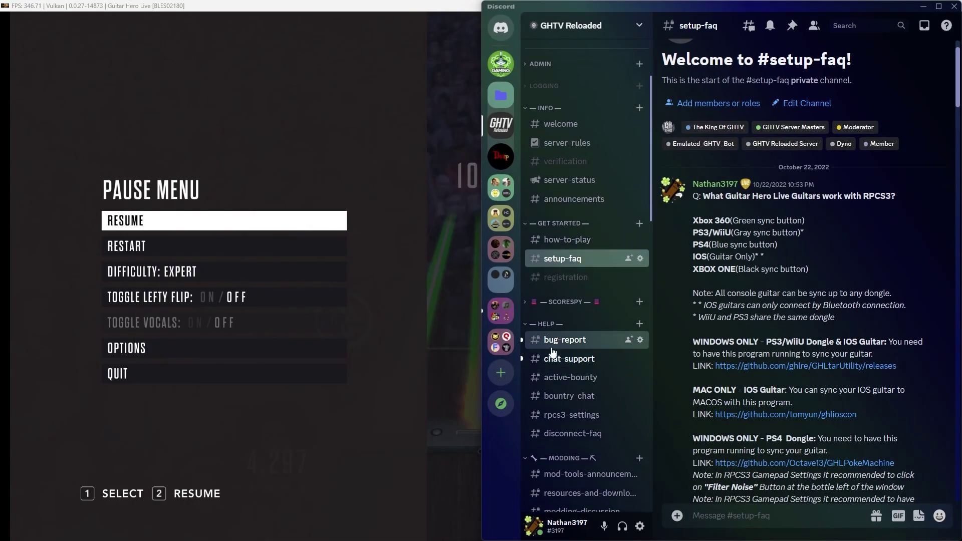
scroll(824, 269, down, 4)
scroll(824, 266, down, 11)
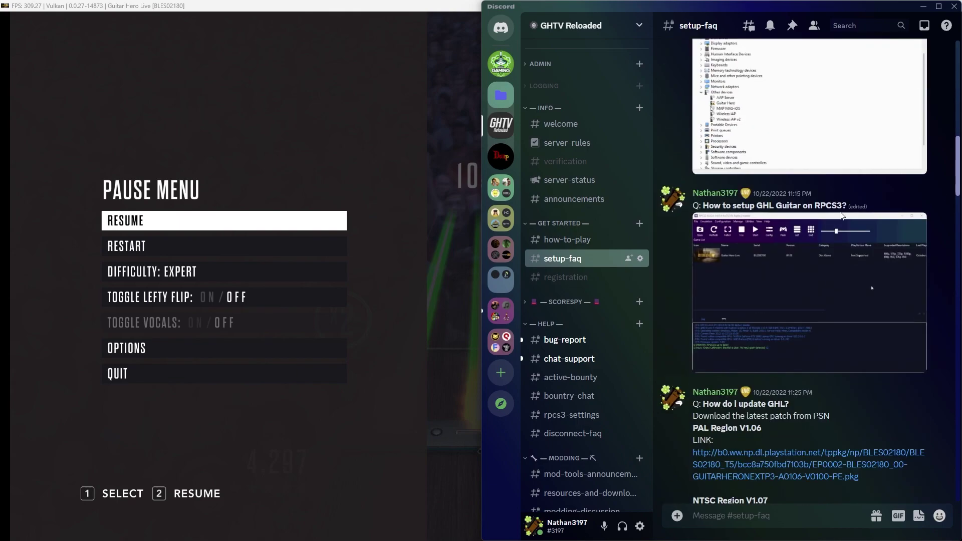
scroll(749, 194, down, 4)
scroll(850, 273, down, 15)
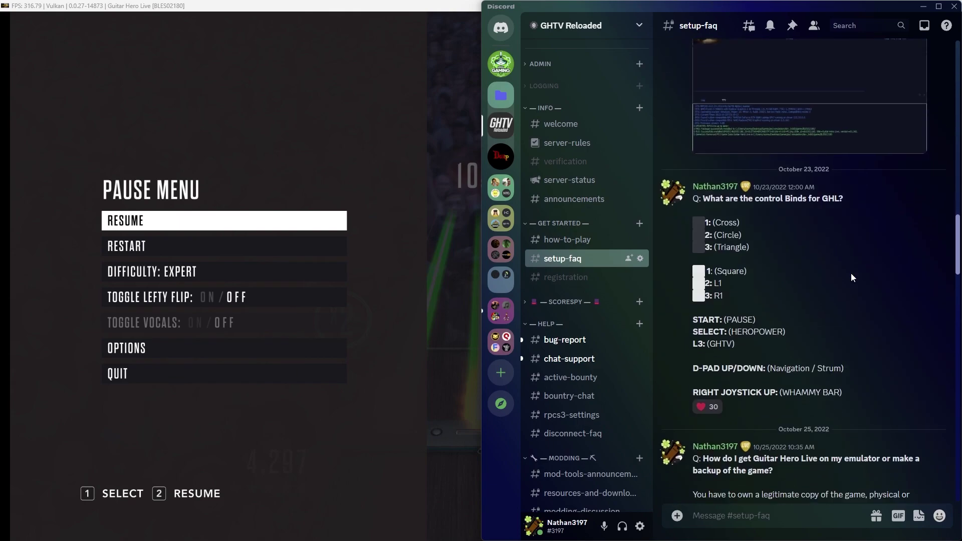
scroll(851, 269, down, 10)
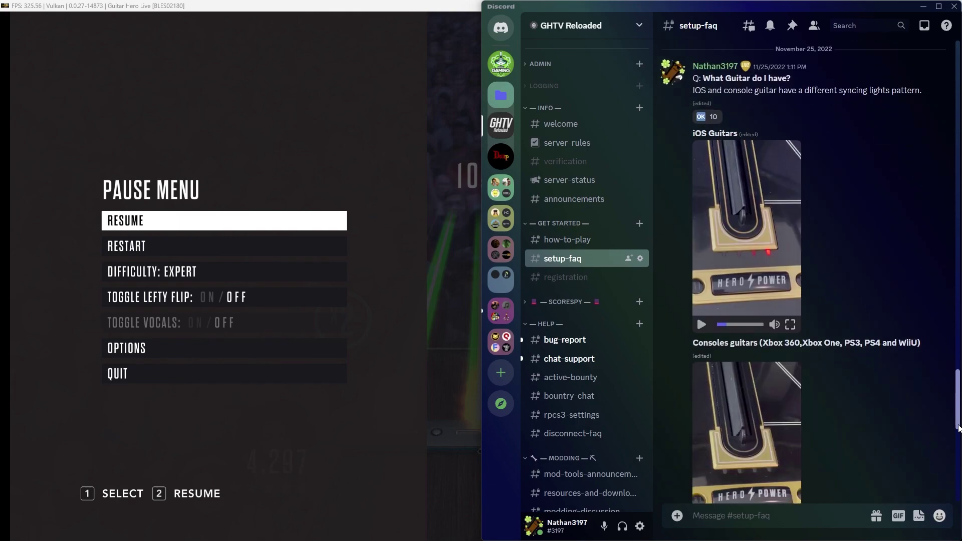
scroll(801, 270, up, 20)
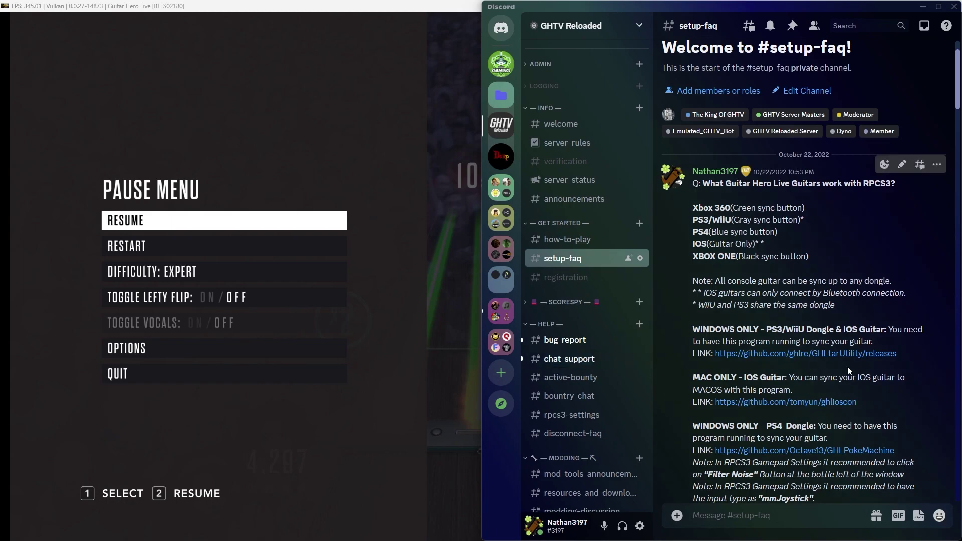
scroll(848, 368, up, 2)
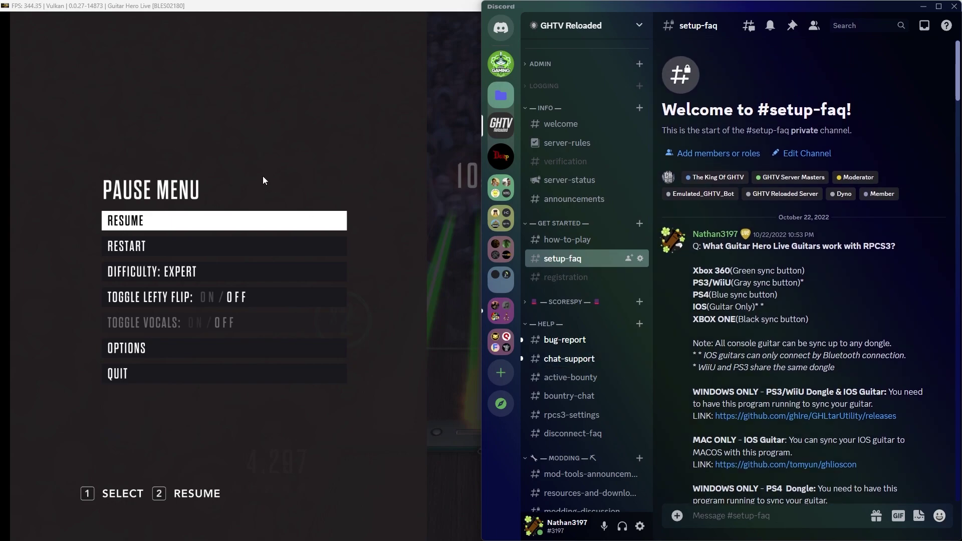